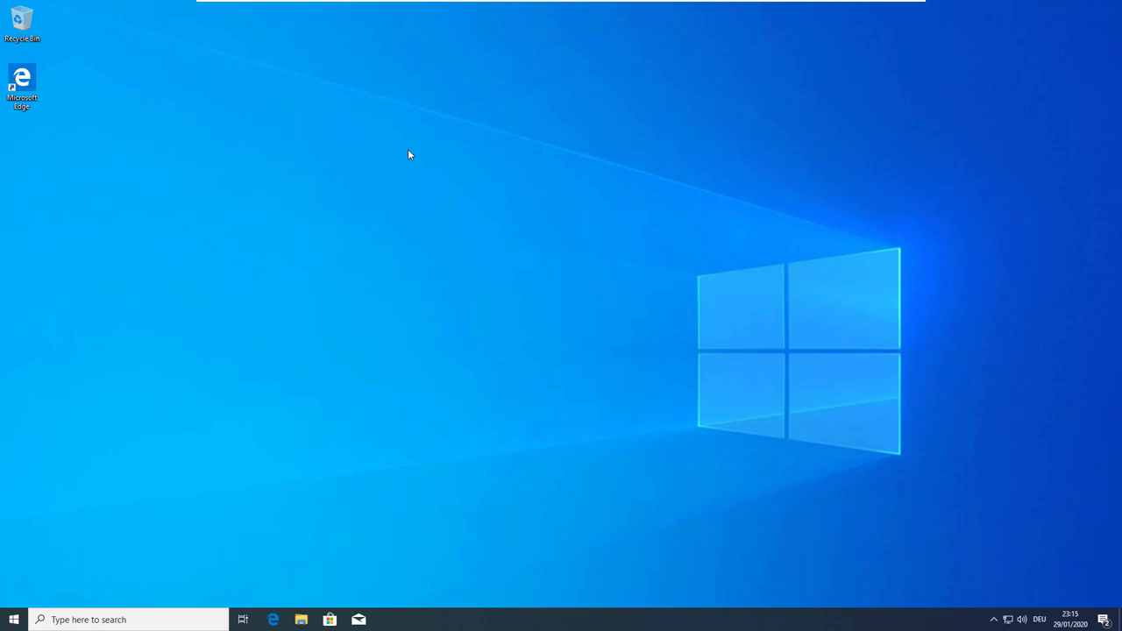
- Open the Start menu and examine the tiles inside the Office apps folder and the Play folder
click(9, 619)
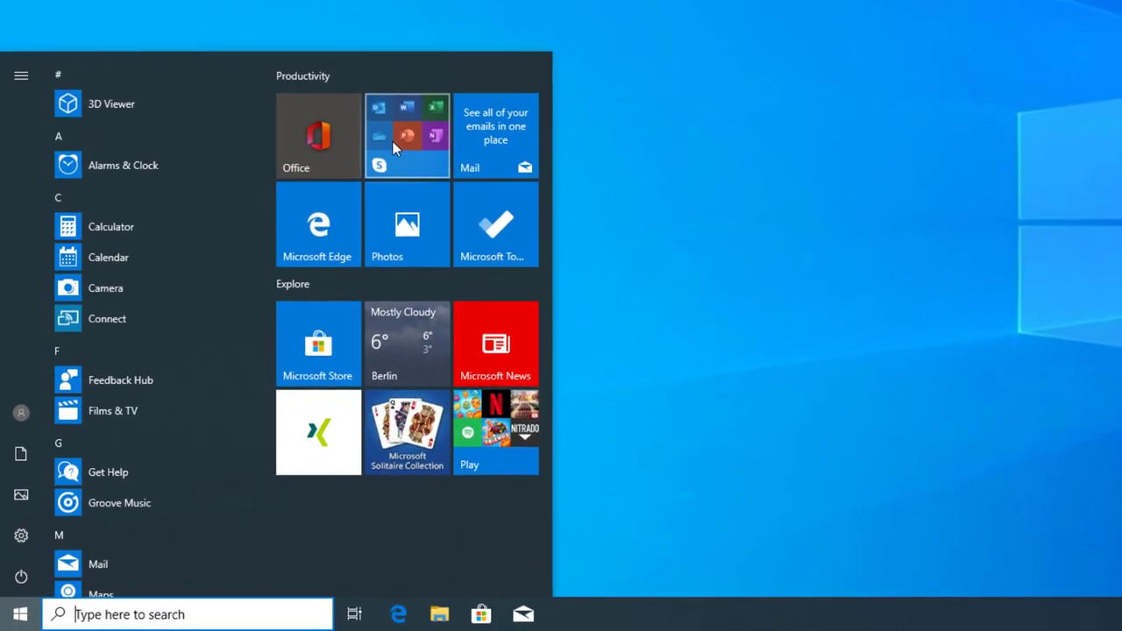
click(373, 173)
click(396, 137)
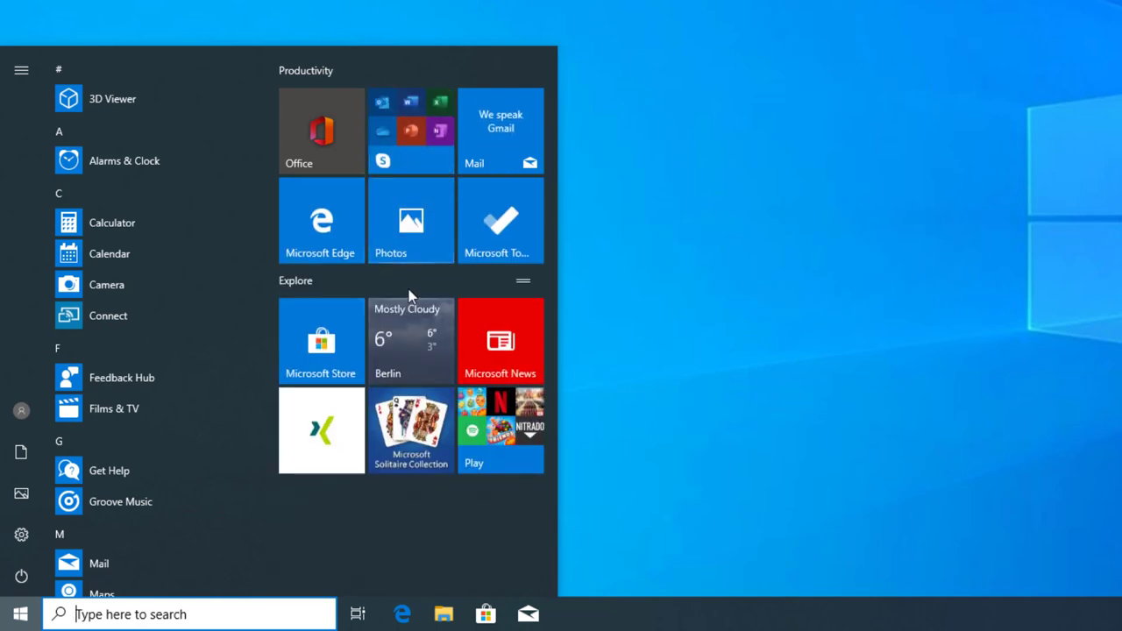
click(488, 445)
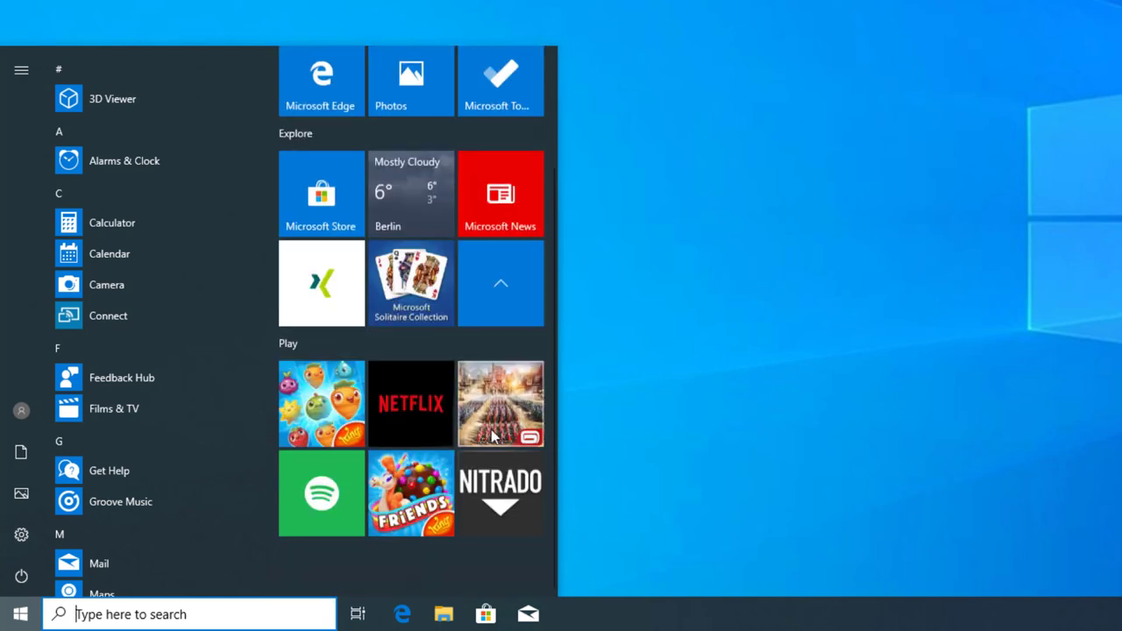
scroll(496, 433, up, 1)
click(519, 358)
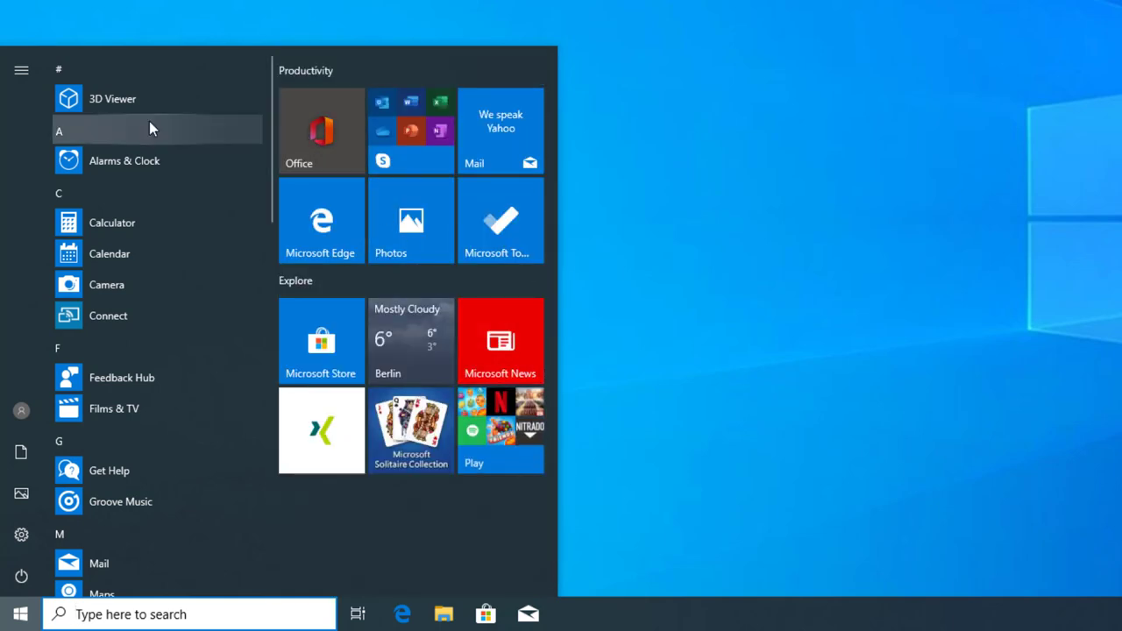
- Look through the Start menu's full app list for preinstalled apps, from 3D Viewer down to Your Phone
scroll(149, 121, down, 1)
scroll(184, 169, down, 2)
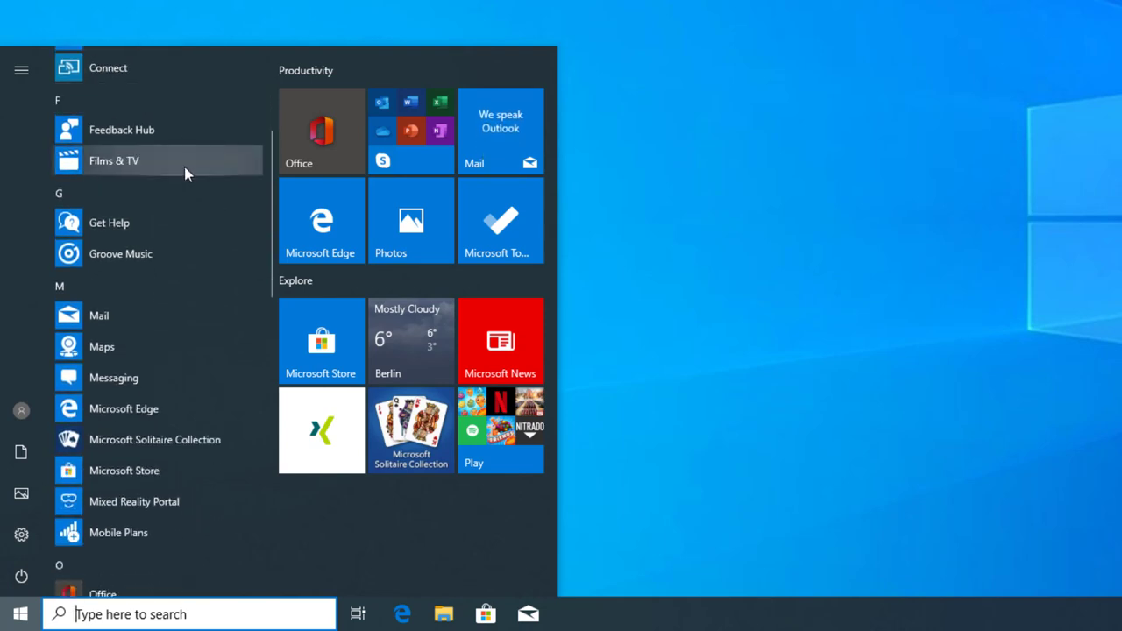
scroll(184, 167, down, 3)
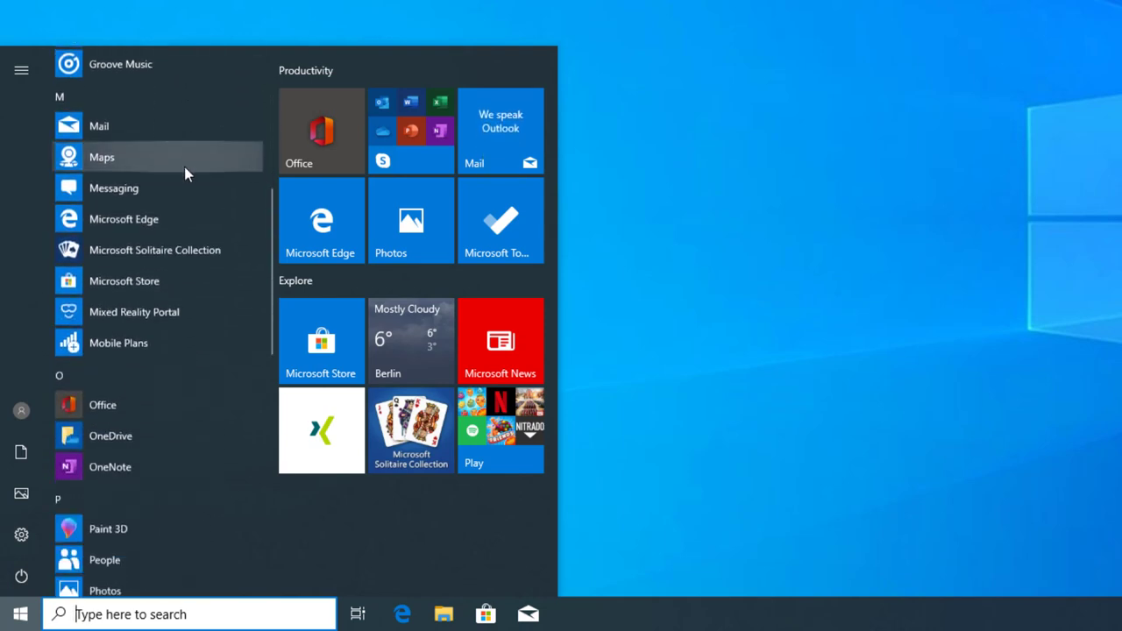
scroll(184, 166, down, 4)
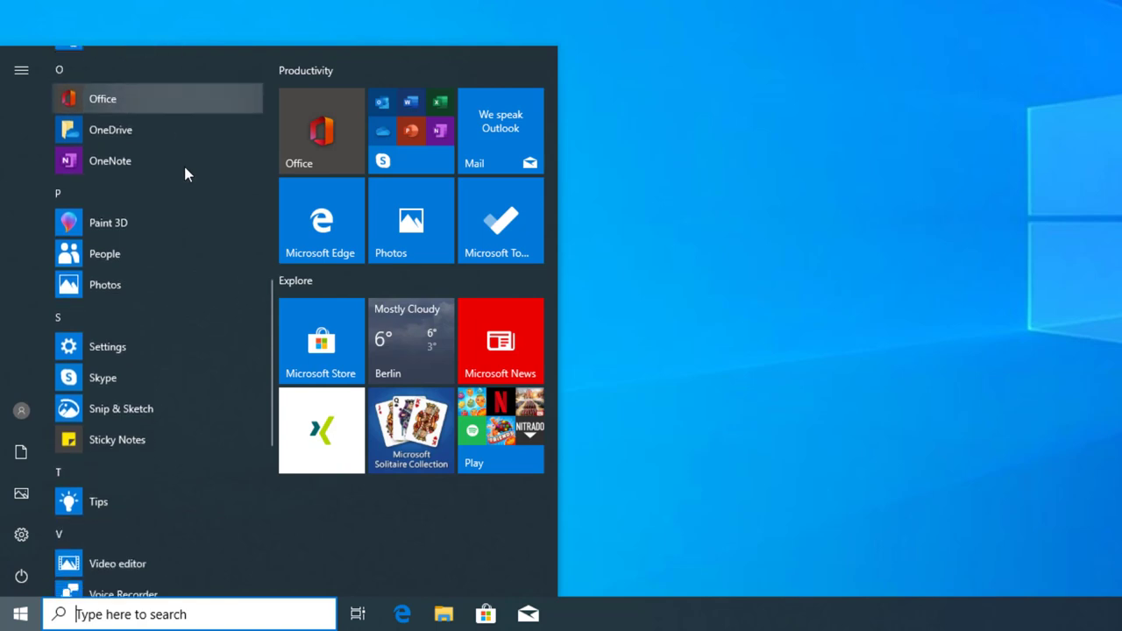
scroll(184, 174, down, 3)
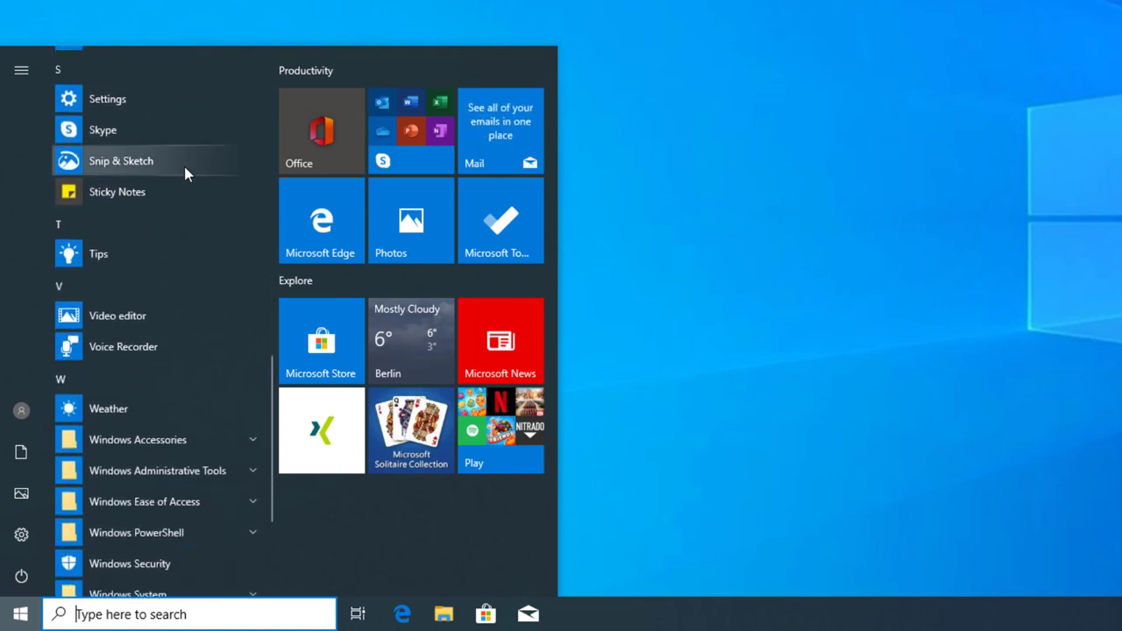
scroll(184, 173, down, 2)
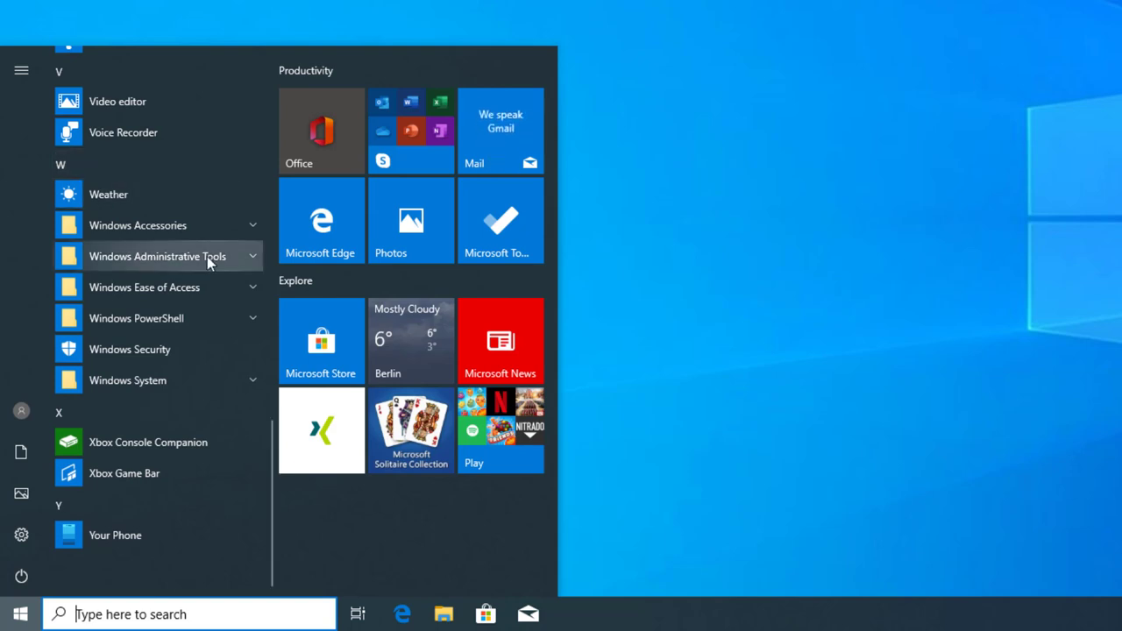
click(20, 614)
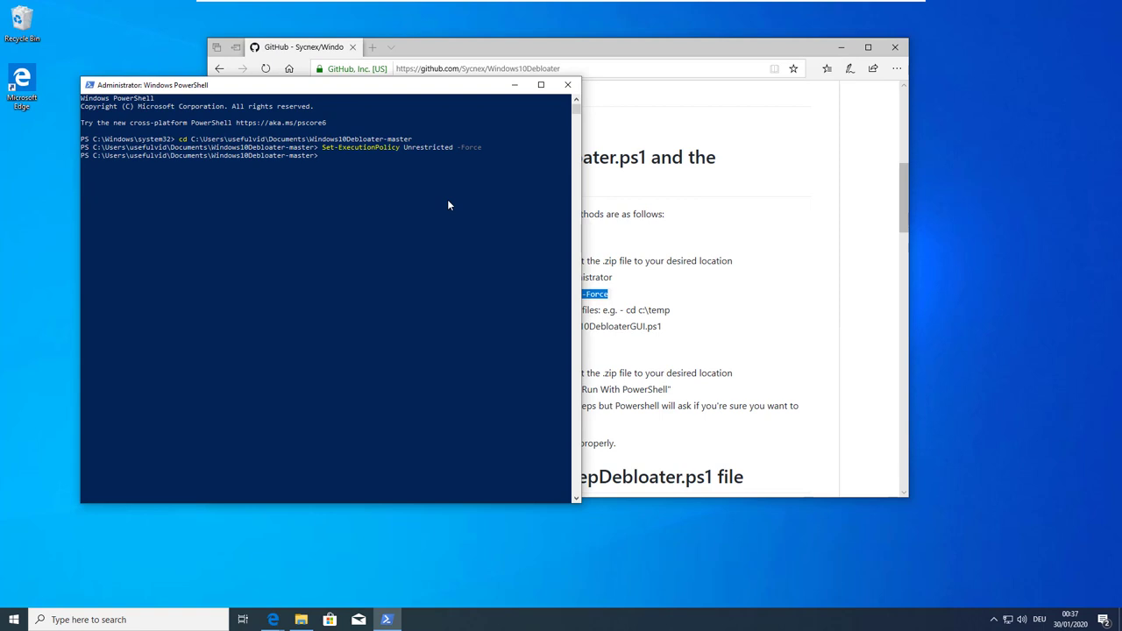
- Execute .\Windows10DebloaterGUI.ps1 from the Windows10Debloater-master folder in the administrator PowerShell and answer R to run it once
key(Return)
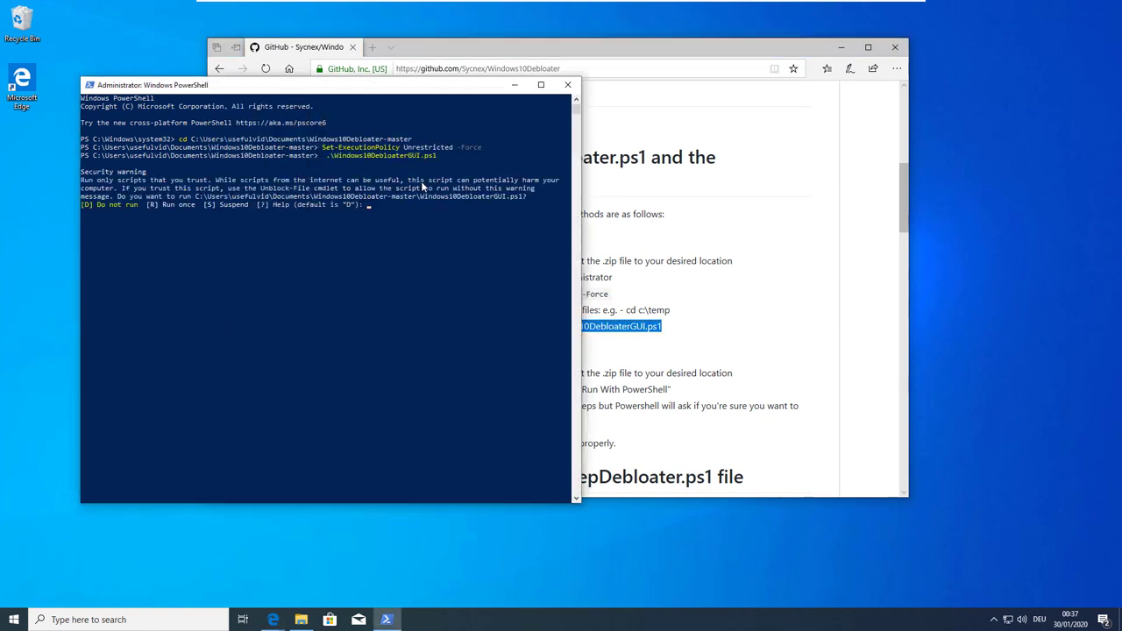
click(143, 169)
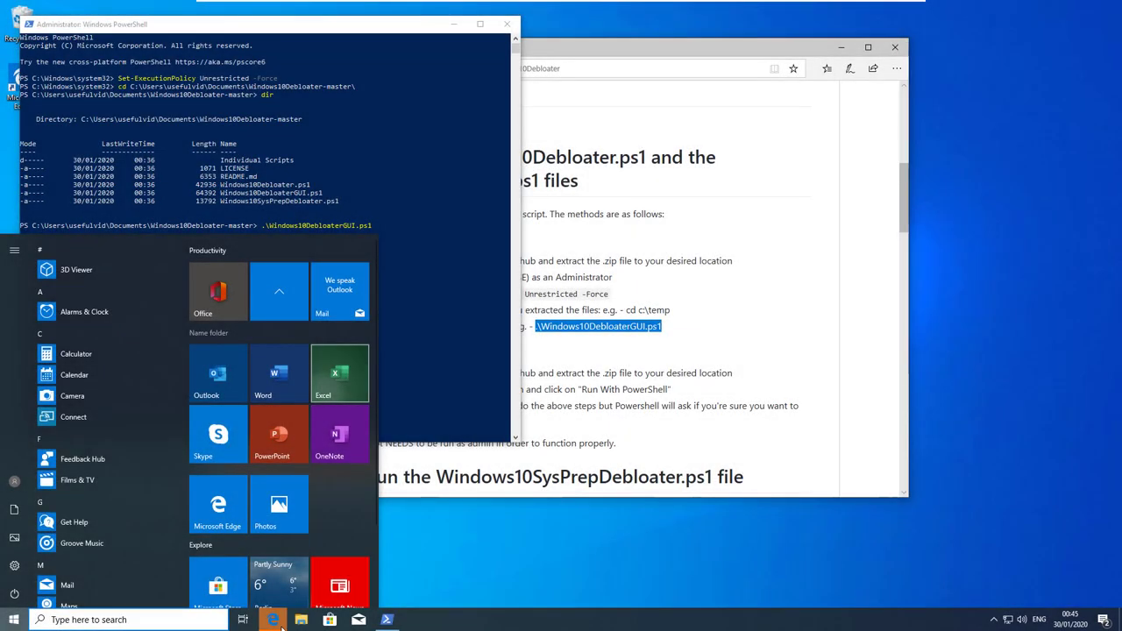
click(274, 619)
click(115, 251)
key(Return)
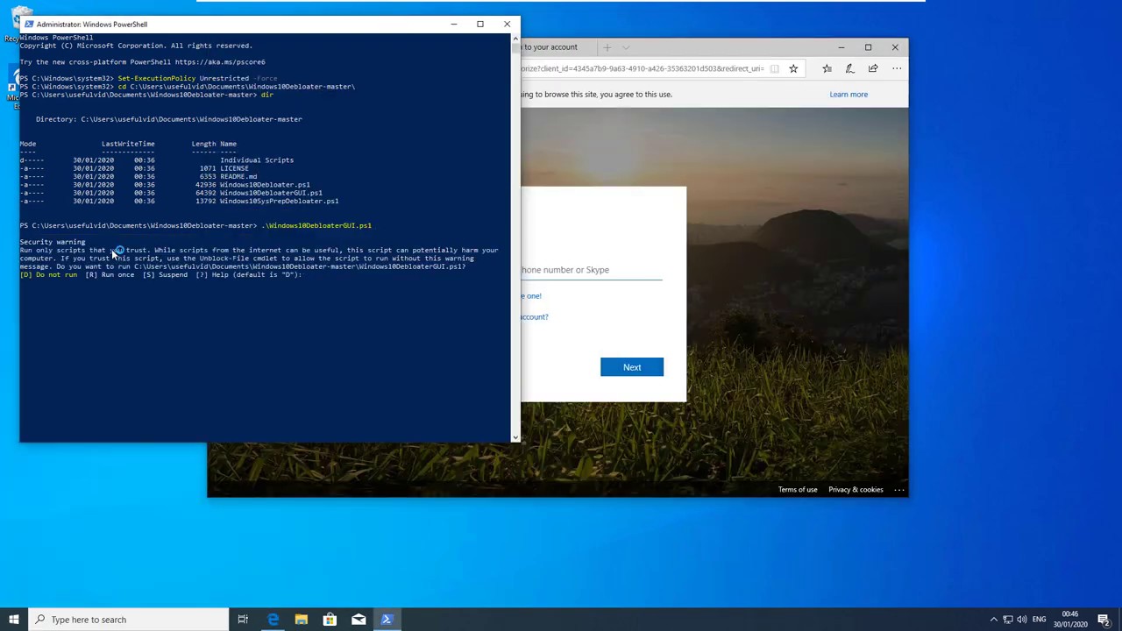
text(R)
key(Return)
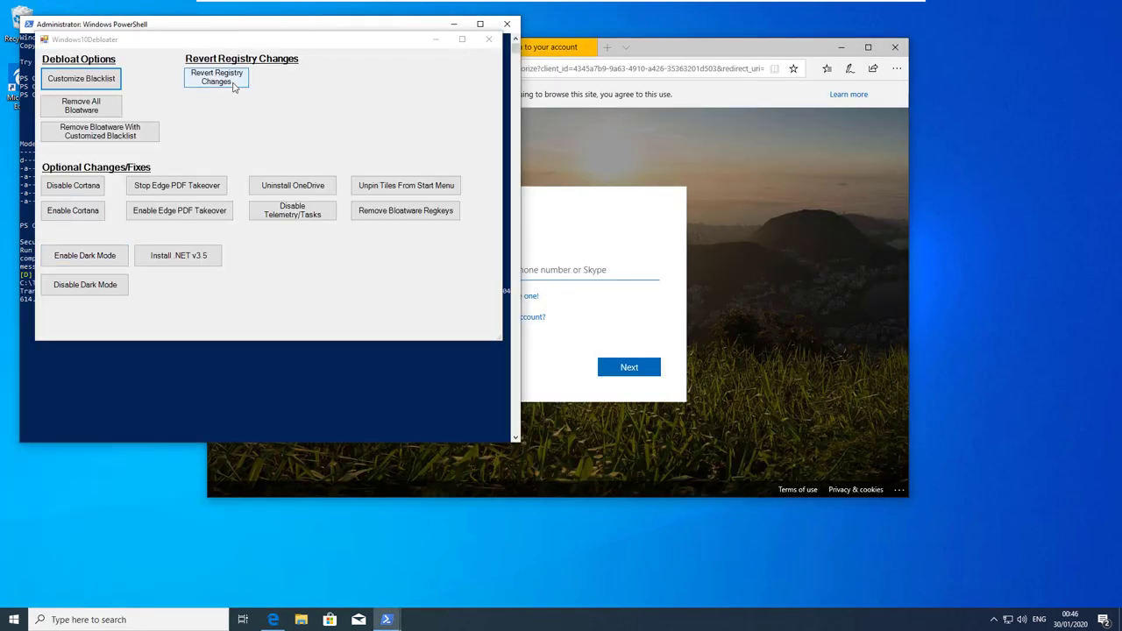
- Start removing all bloatware with Windows10Debloater and check the Start menu's tiles and app list
click(79, 105)
click(212, 390)
key(super)
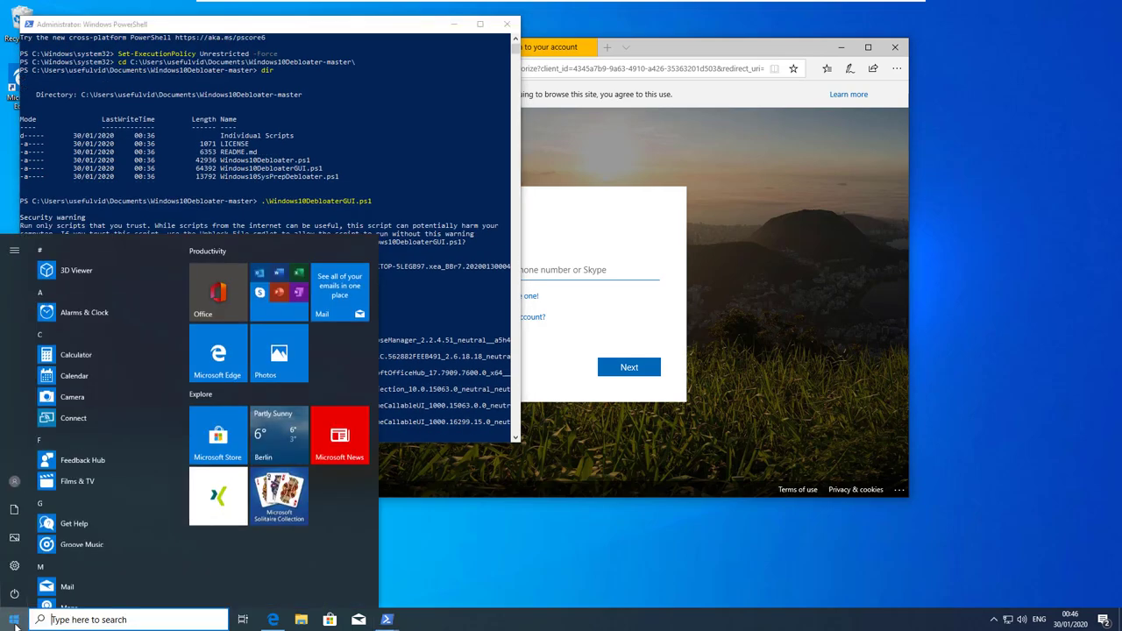
click(443, 389)
key(super)
scroll(71, 468, down, 10)
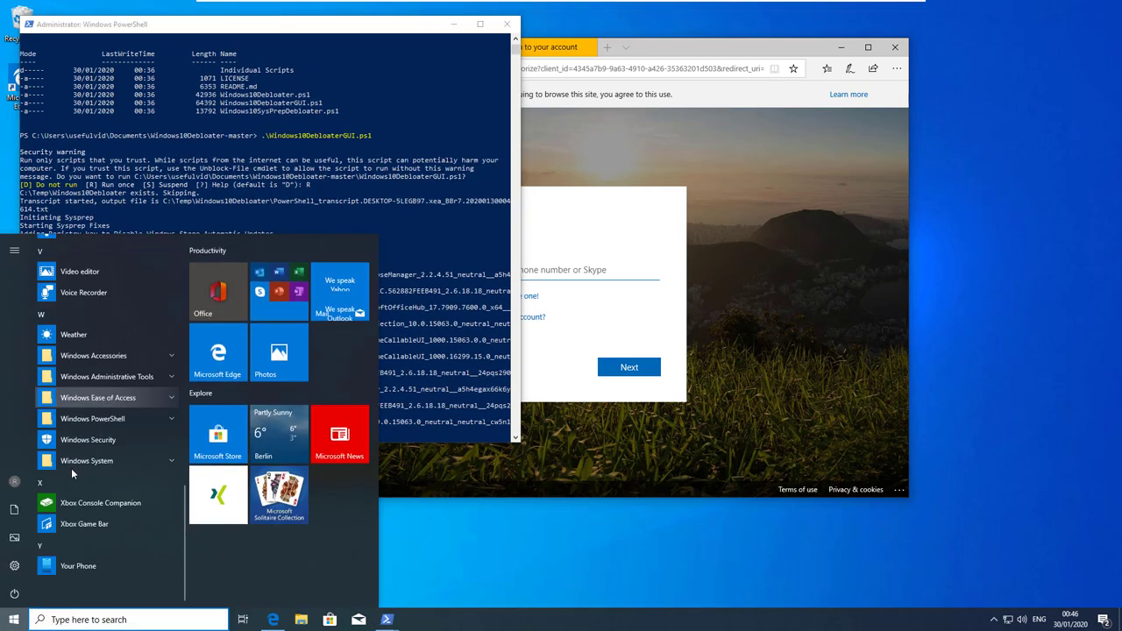
click(346, 120)
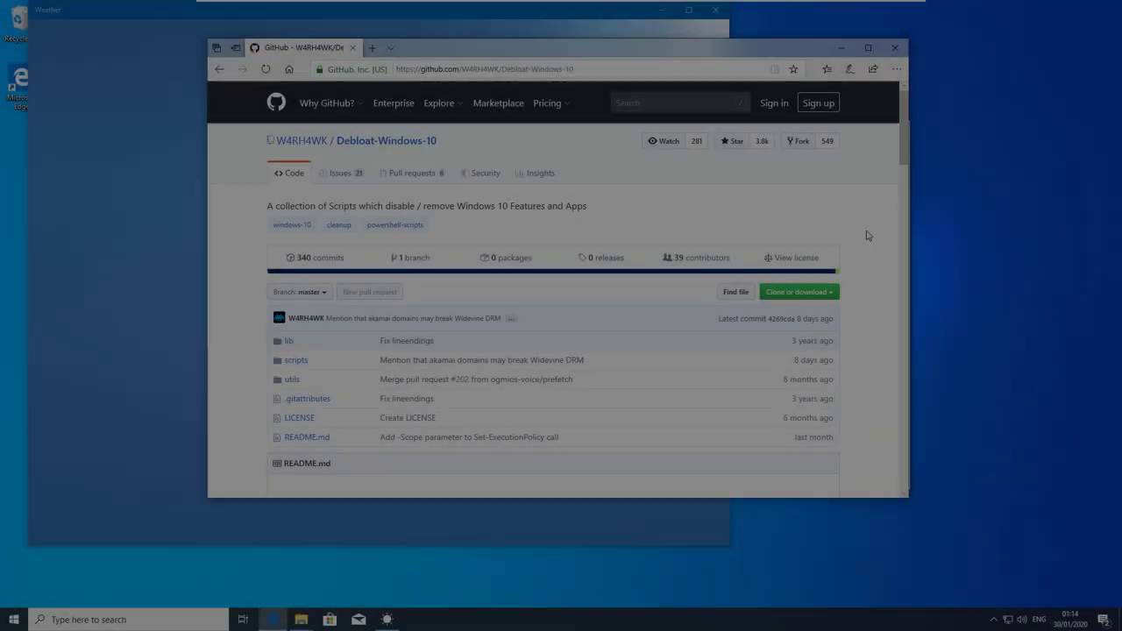
- Download Debloat-Windows-10-master.zip from the W4RH4WK/Debloat-Windows-10 GitHub page, save it and open the archive
scroll(868, 235, down, 10)
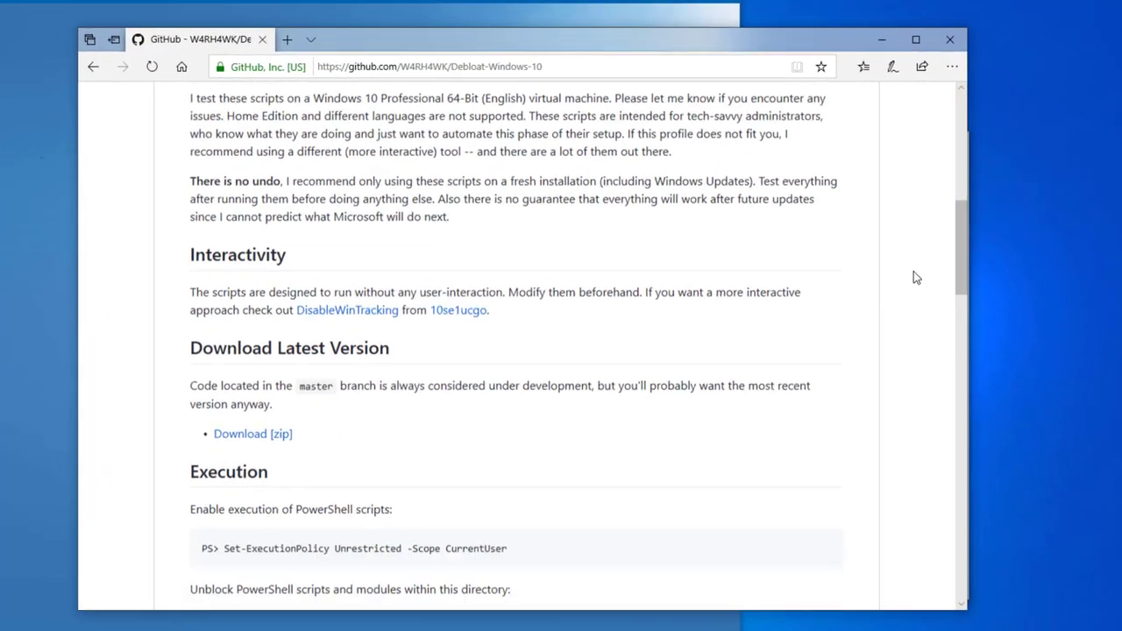
click(281, 354)
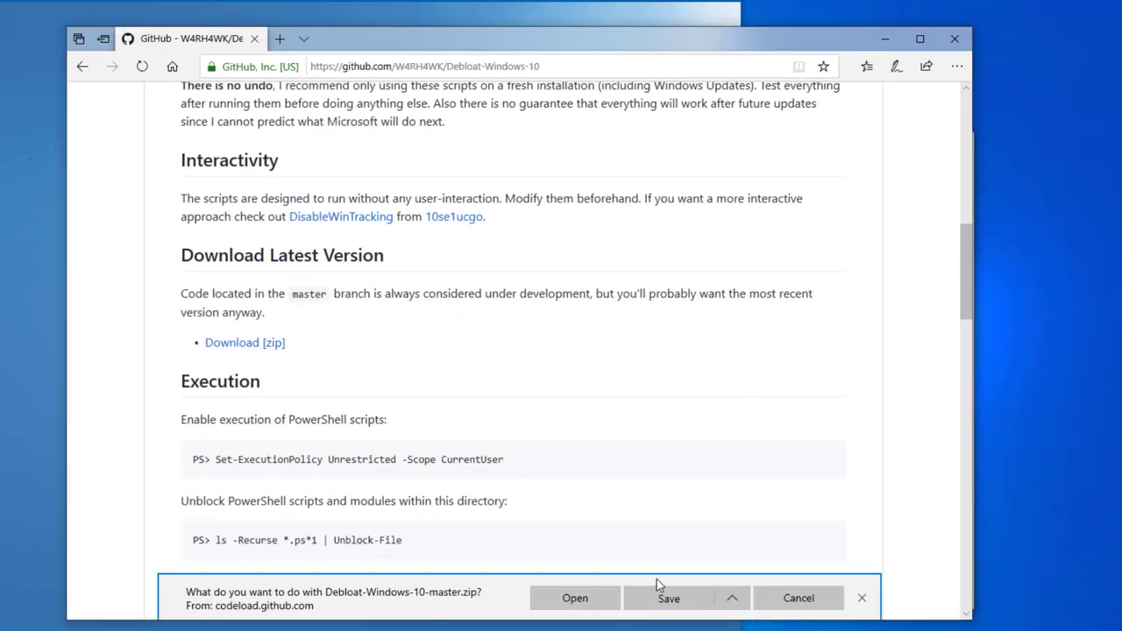
click(661, 589)
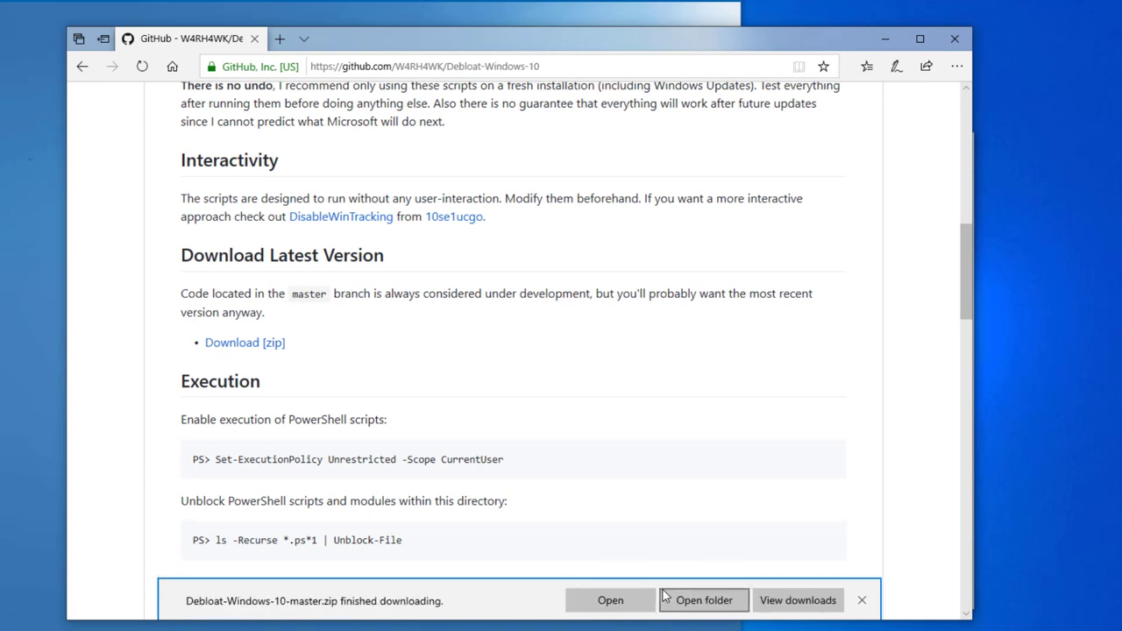
click(631, 603)
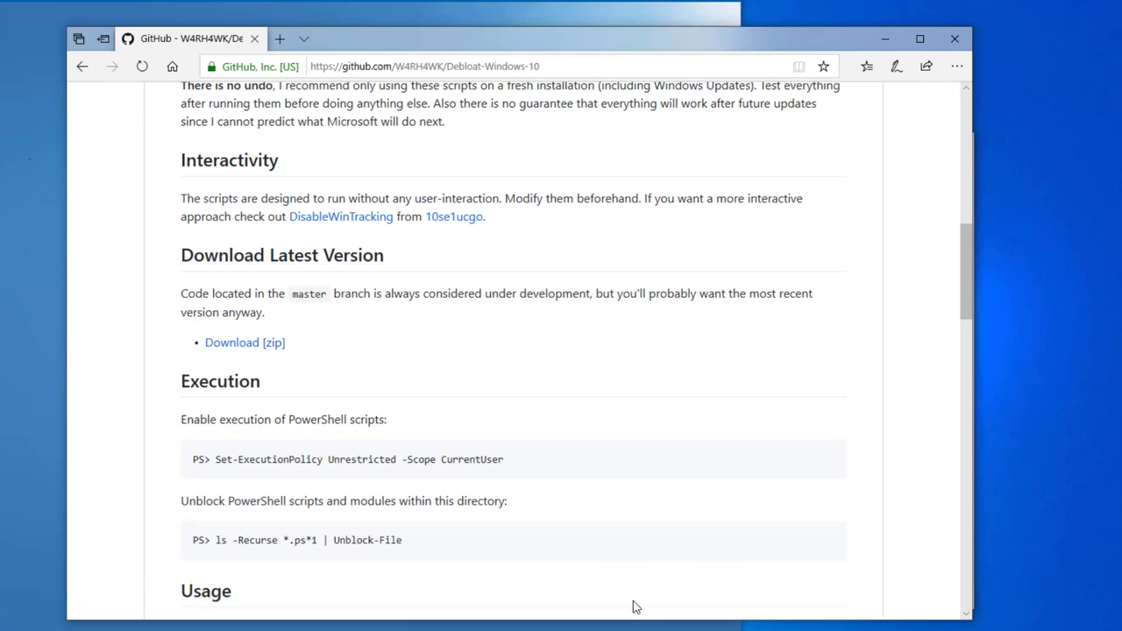
- Browse into the archive's Debloat-Windows-10-master folder and examine the PowerShell files and path of its scripts folder
double_click(338, 244)
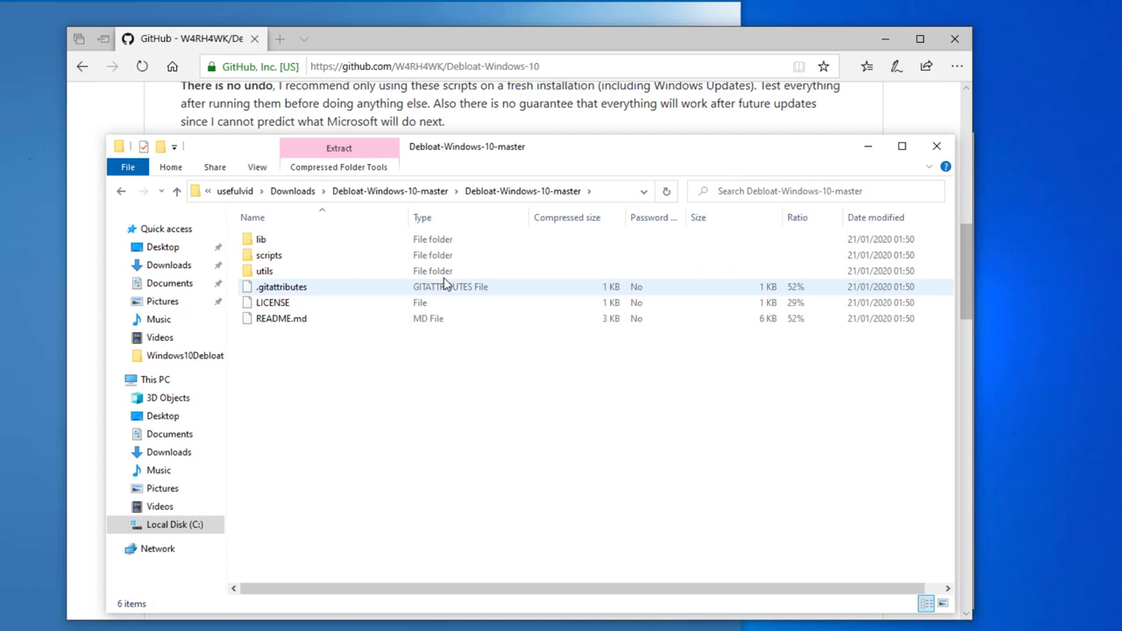
double_click(351, 255)
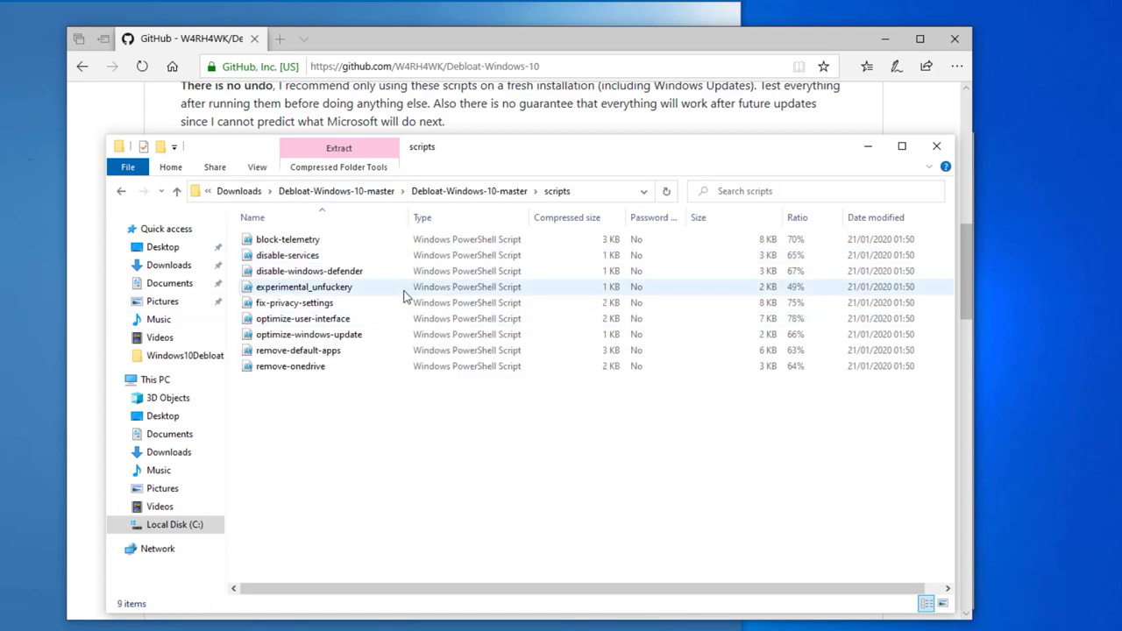
click(608, 196)
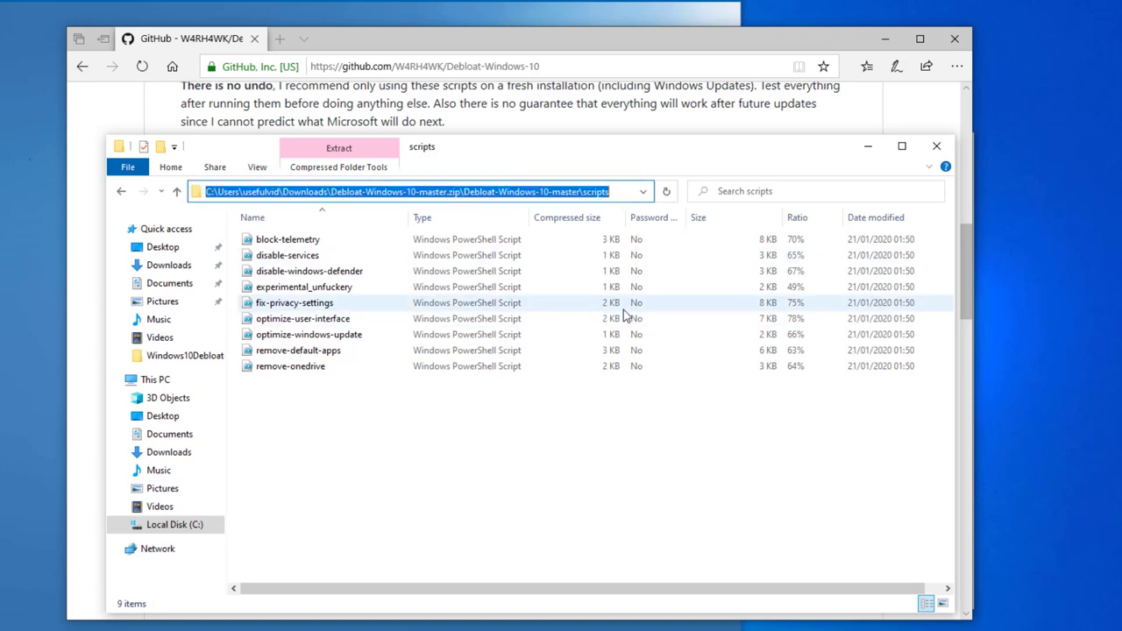
click(448, 409)
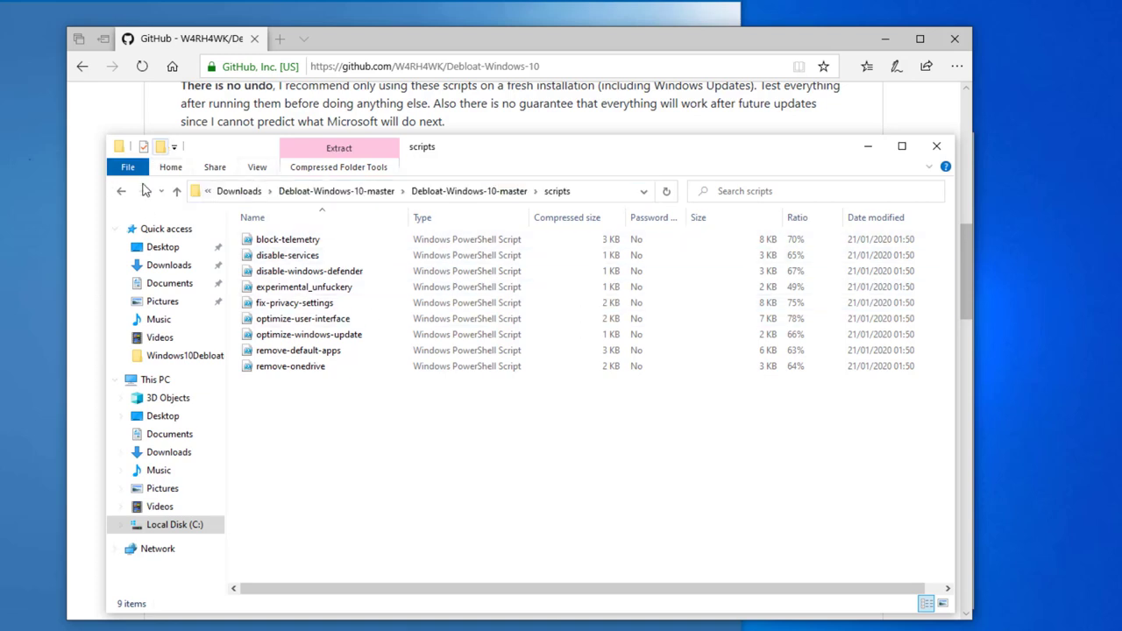
- Copy the Debloat-Windows-10-master folder out of the archive into Downloads and open the extracted folder
click(121, 190)
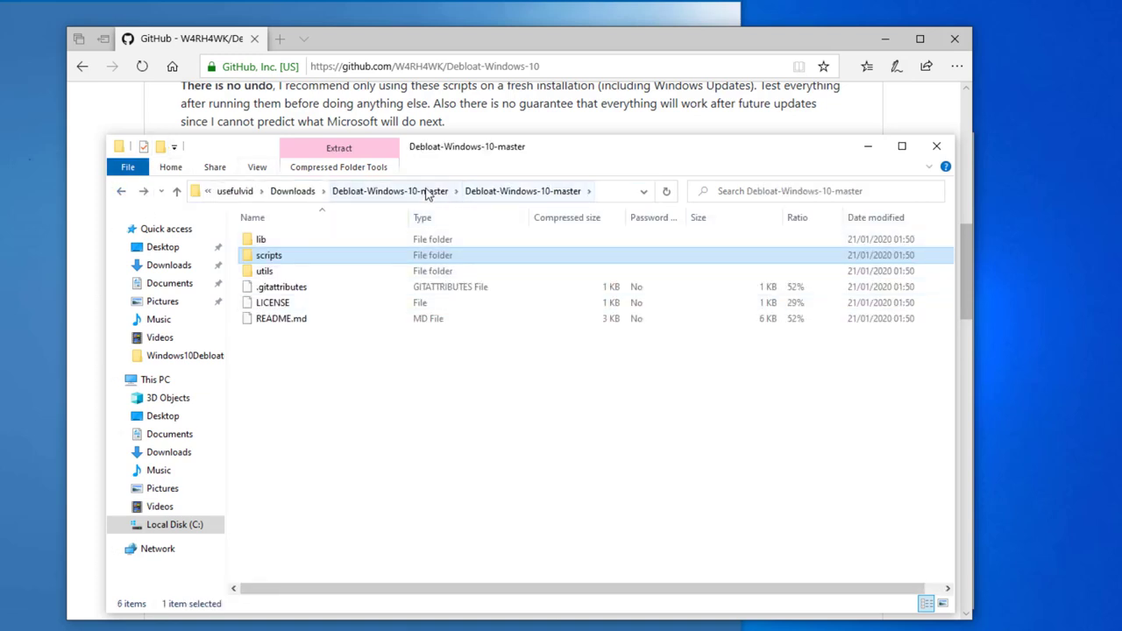
click(390, 191)
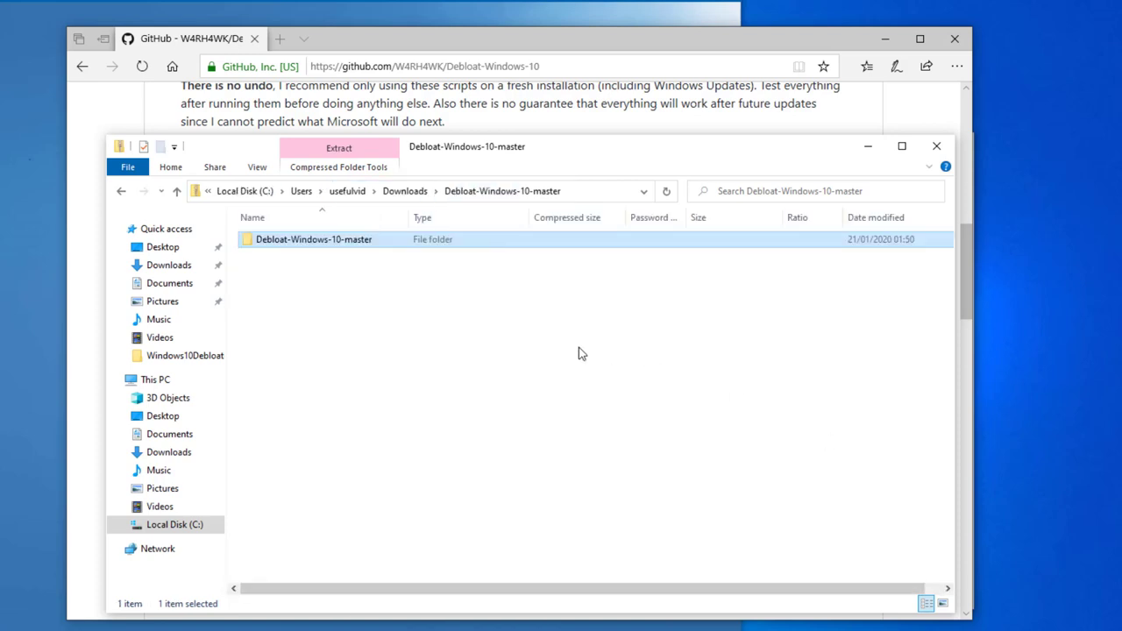
click(404, 191)
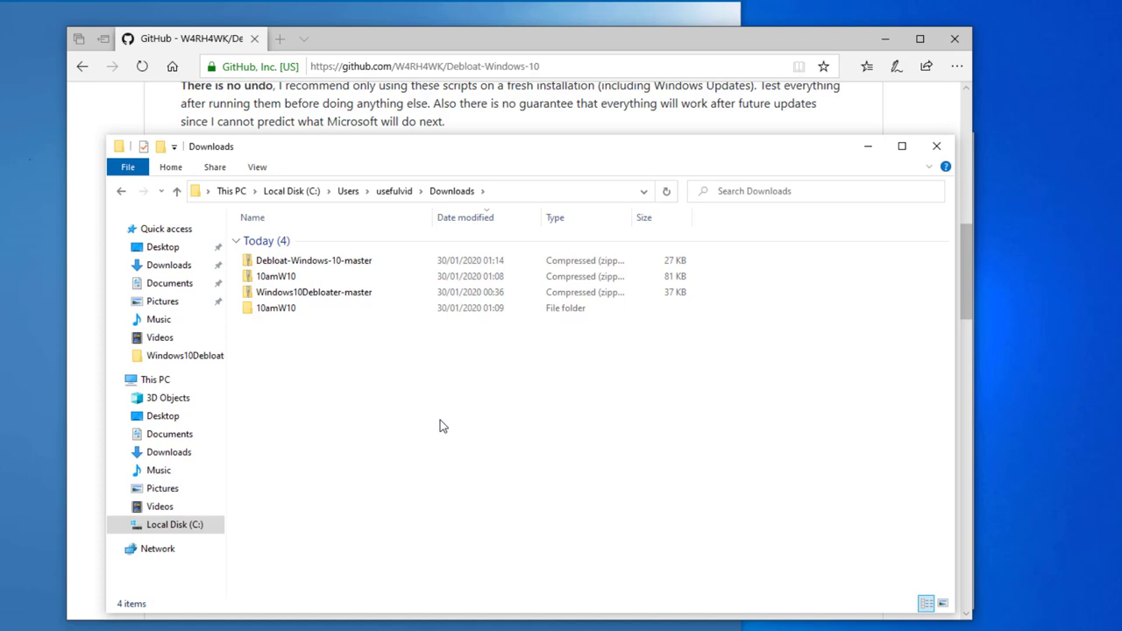
key(ctrl+v)
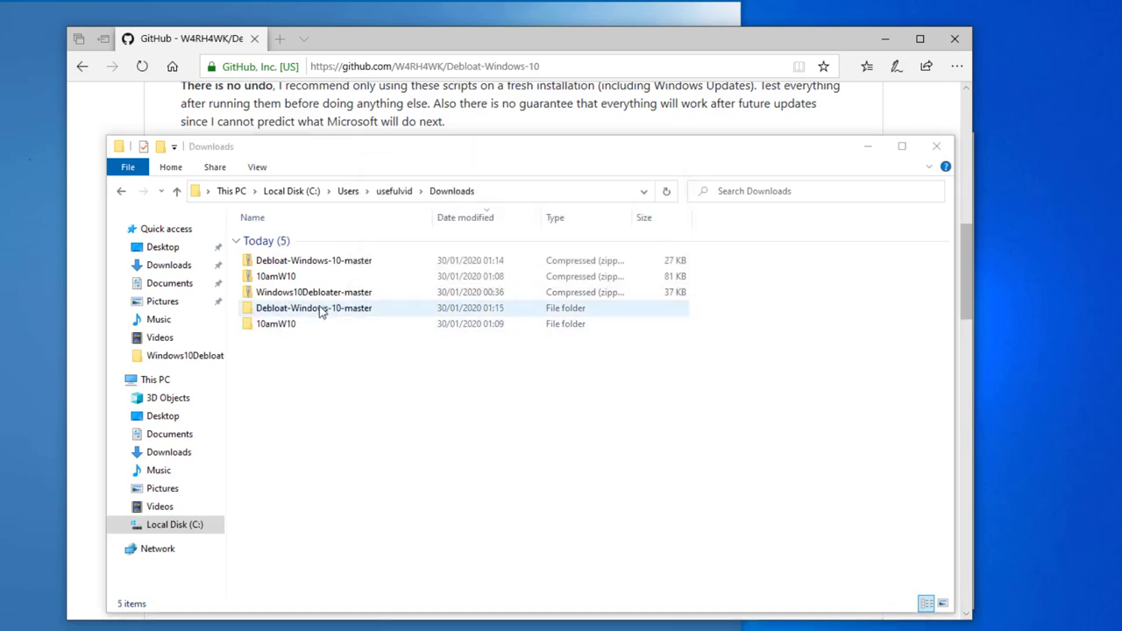
double_click(322, 316)
- Return to the GitHub page and copy the command Set-ExecutionPolicy Unrestricted -Scope CurrentUser from the Execution section
click(410, 121)
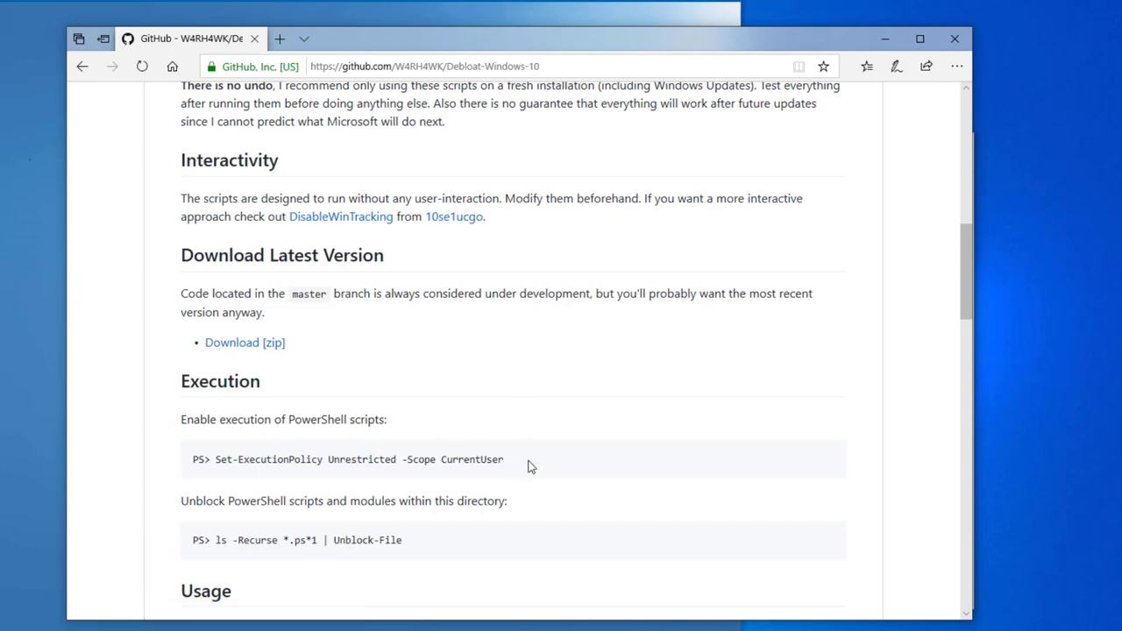
drag(528, 467, 220, 469)
key(ctrl+c)
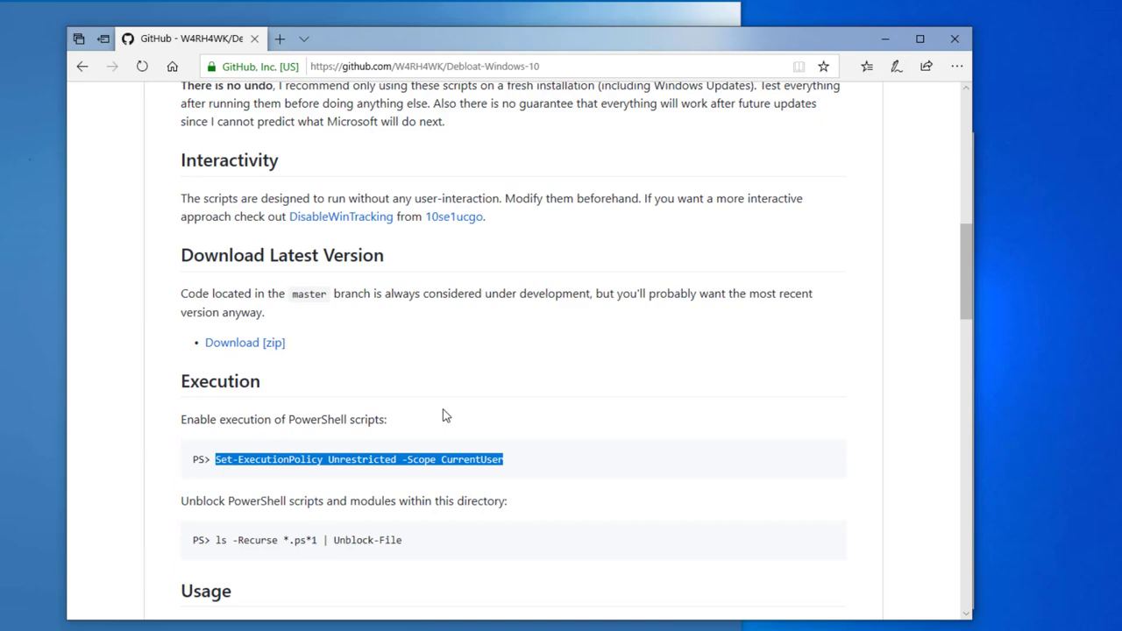
scroll(445, 415, down, 1)
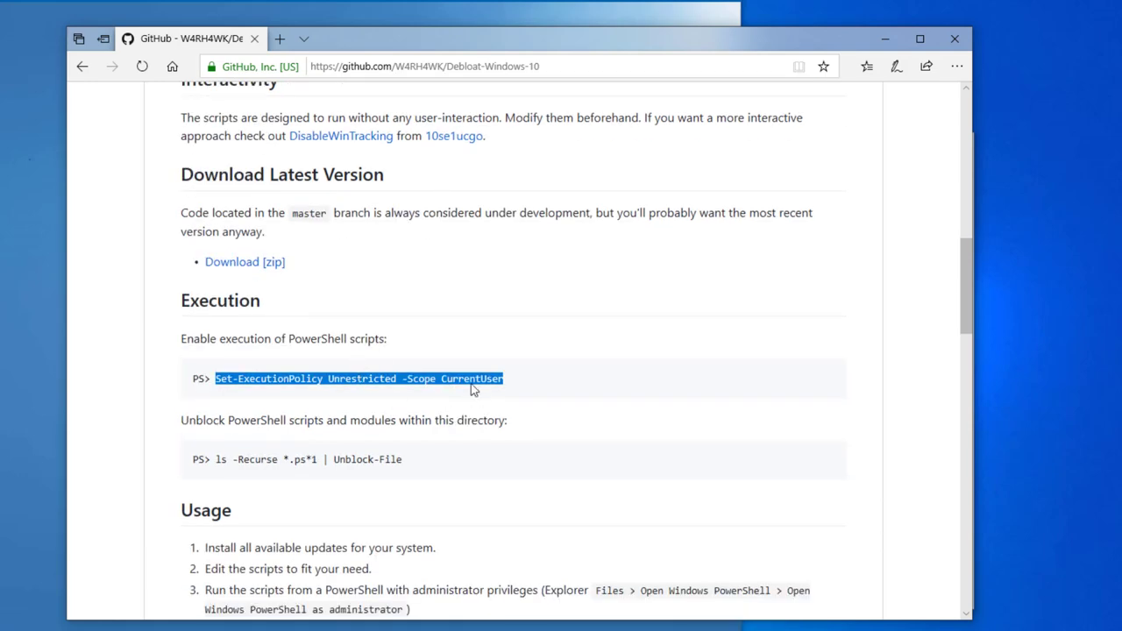
- Search for "power", launch Windows PowerShell as administrator and allow it to make changes to the device
key(super)
text(power)
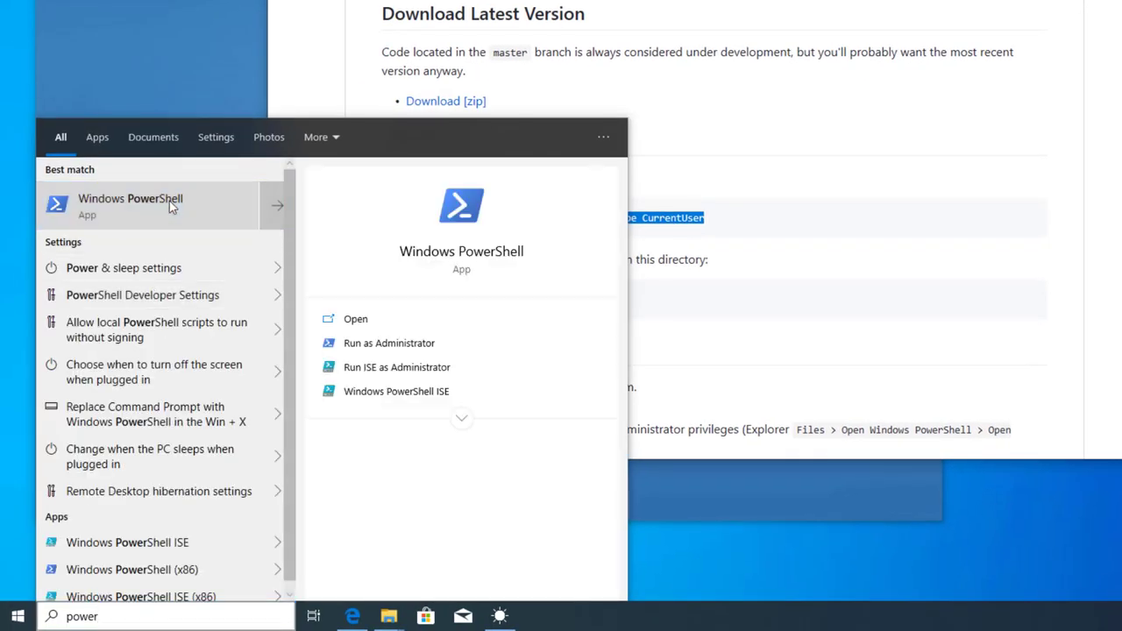
right_click(169, 201)
click(215, 216)
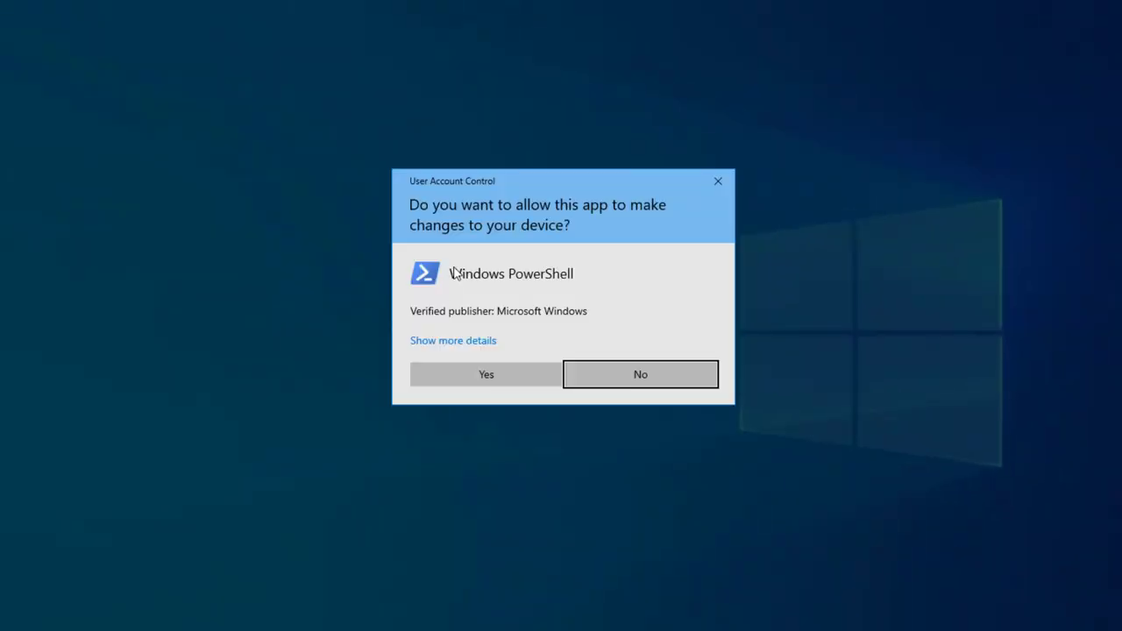
click(508, 375)
- Run the copied command Set-ExecutionPolicy Unrestricted -Scope CurrentUser in the administrator PowerShell, discarding the duplicated paste
right_click(453, 261)
right_click(453, 263)
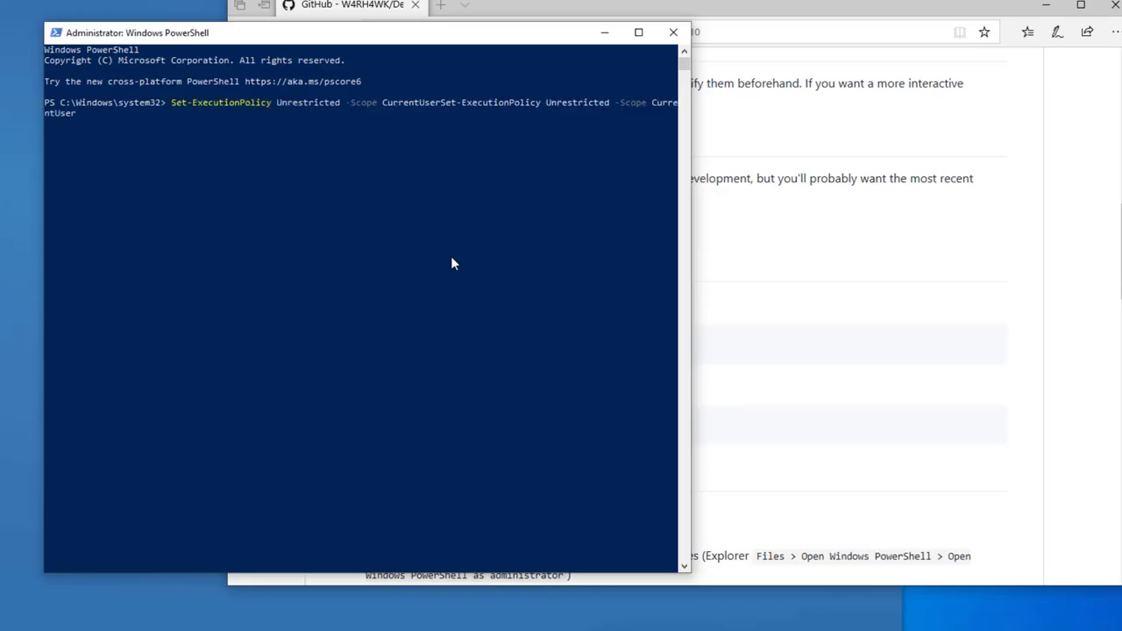
key(ctrl+c)
right_click(451, 257)
key(Return)
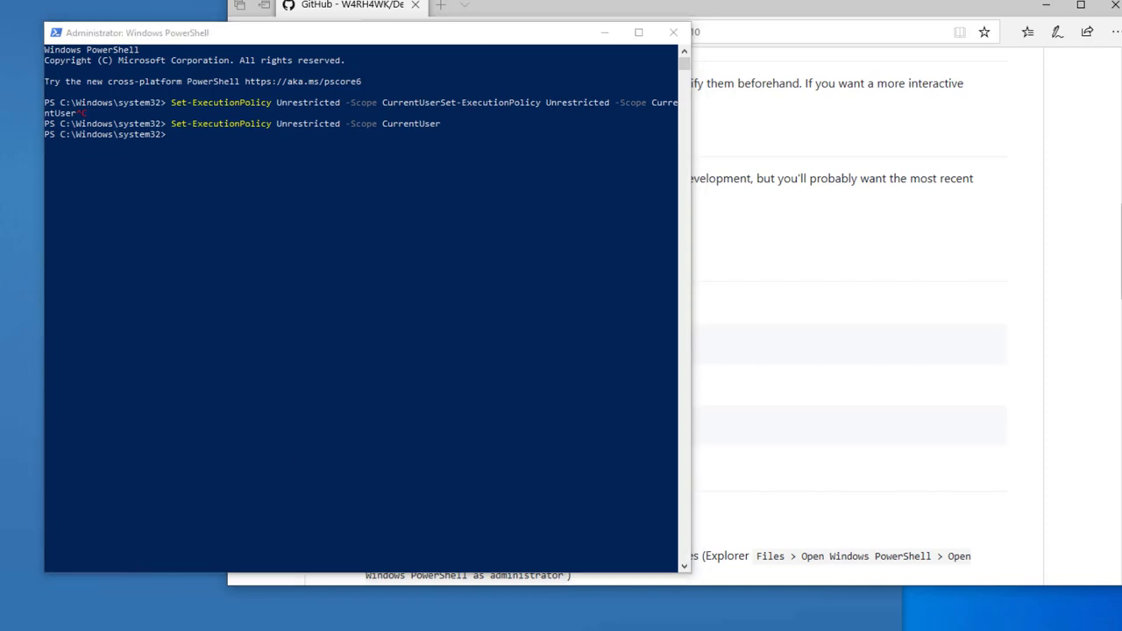
- Copy the path of the scripts folder inside Debloat-Windows-10-master and change the PowerShell directory to it with cd
click(588, 623)
double_click(429, 221)
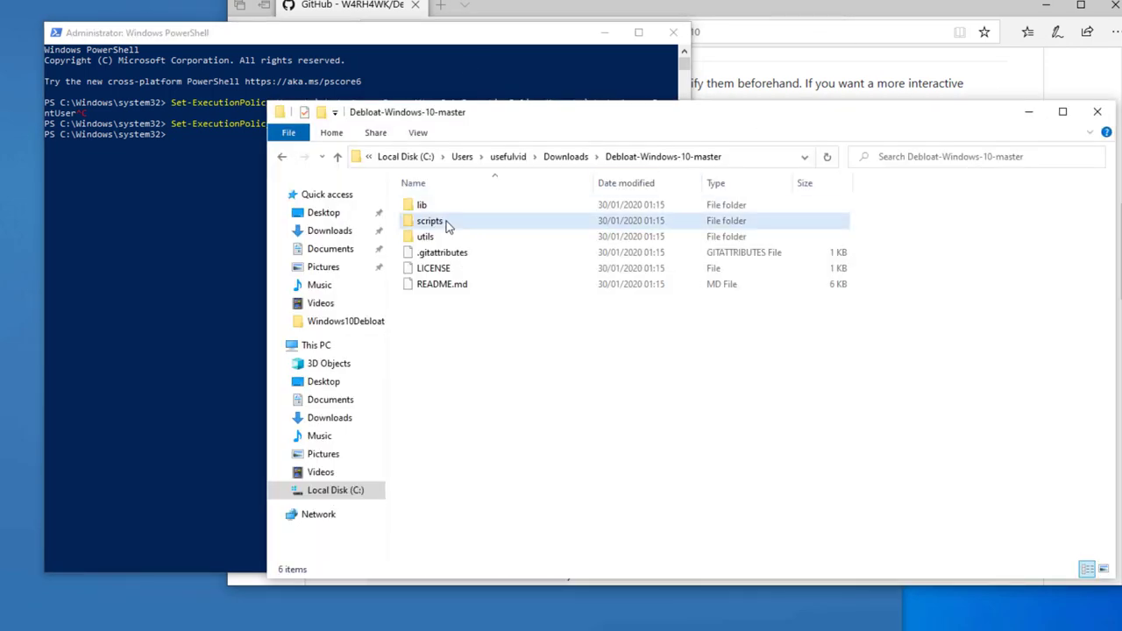
click(739, 161)
key(ctrl+c)
click(174, 241)
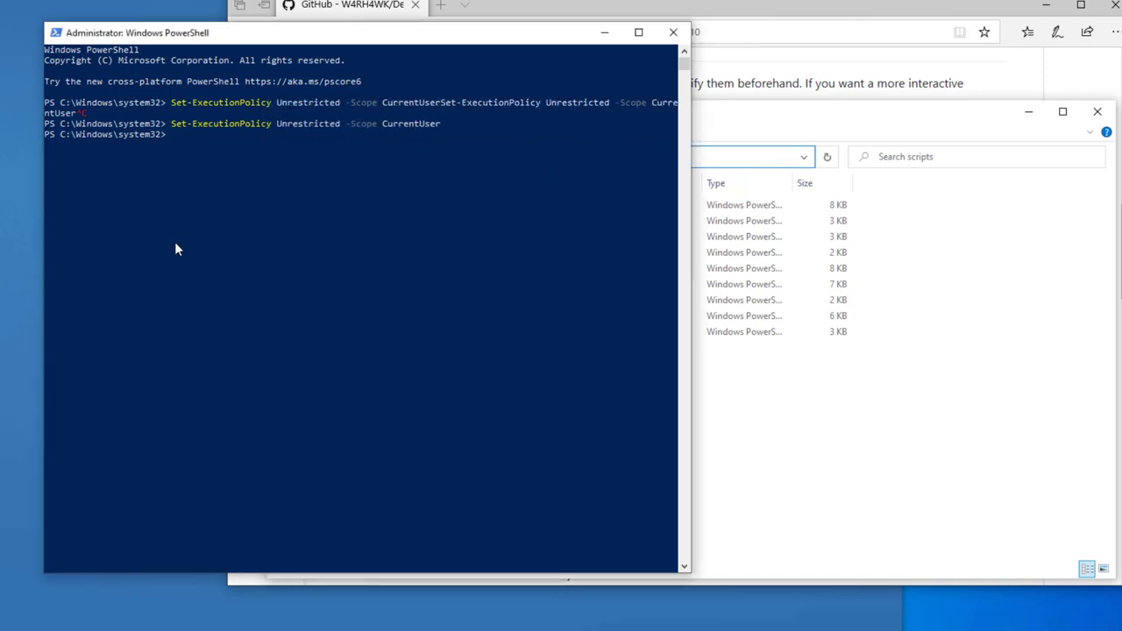
text(cd)
right_click(175, 241)
key(Return)
- Copy the command ls -Recurse *.ps*1 | Unblock-File from the GitHub page and run it in PowerShell
click(833, 83)
drag(565, 426, 336, 436)
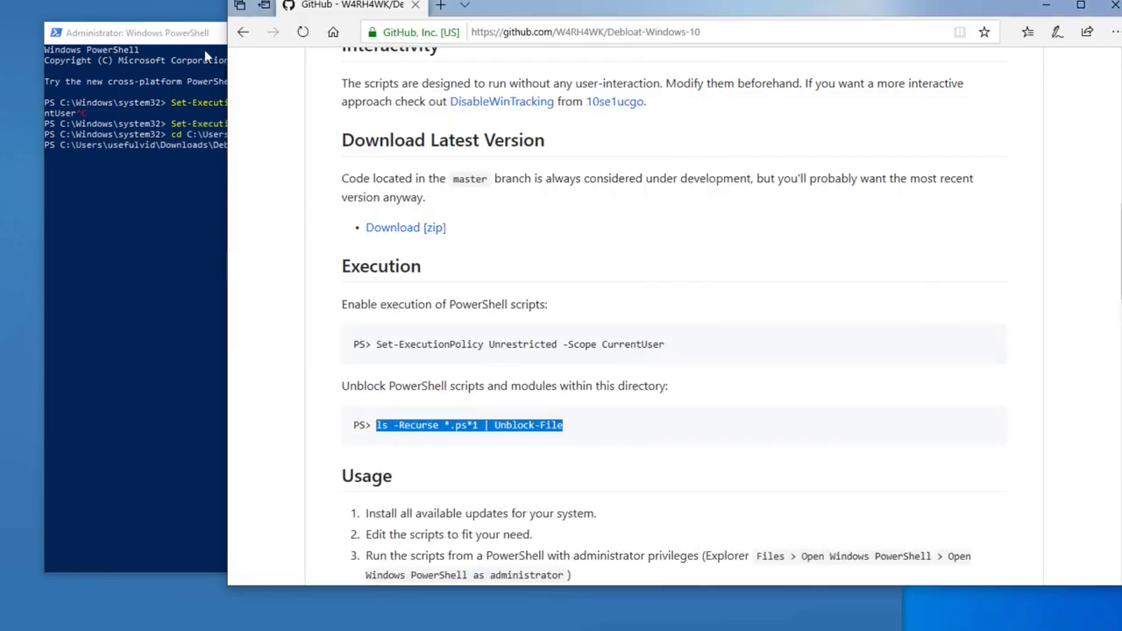
click(204, 49)
right_click(425, 134)
key(Return)
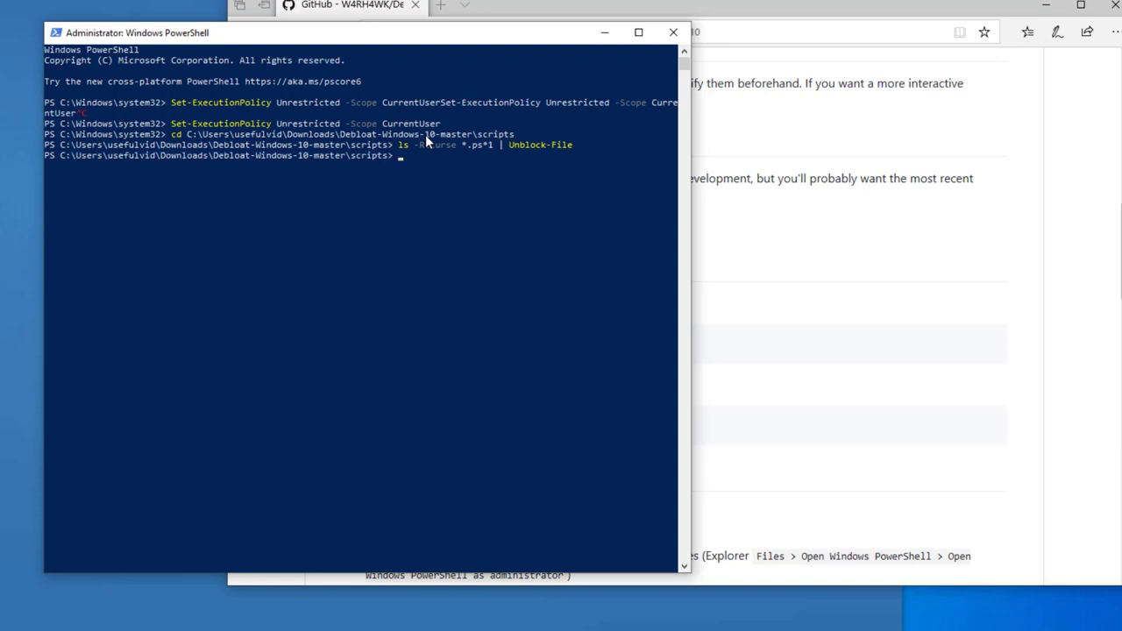
- Consult the Usage section of the GitHub page and open the remove-default-apps script from the scripts folder for editing
click(824, 244)
scroll(742, 359, down, 2)
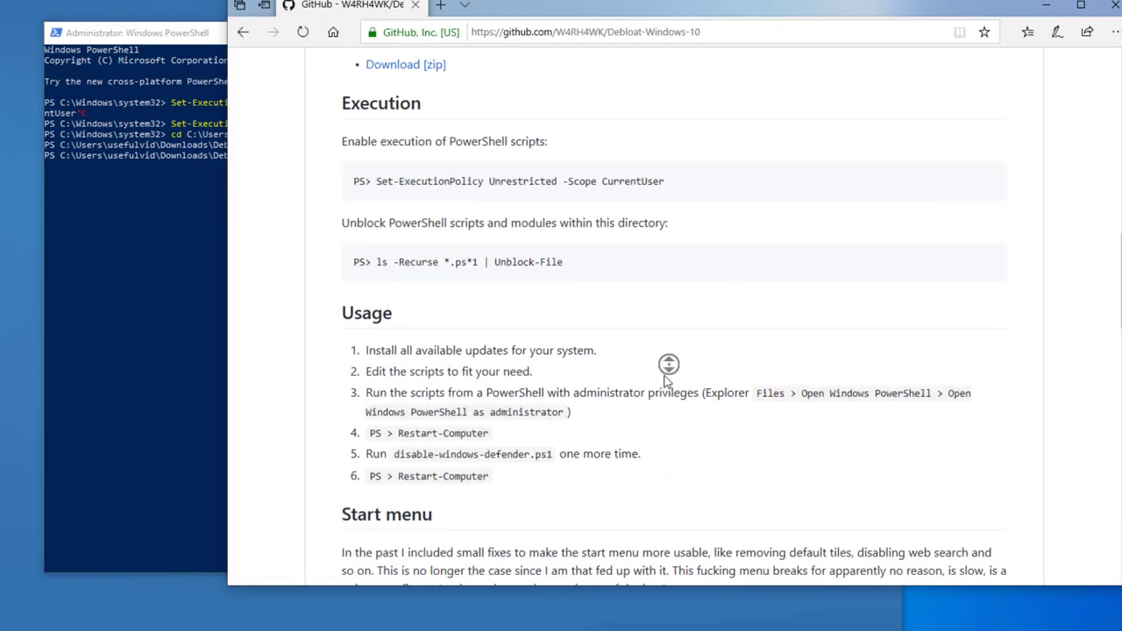
middle_click(469, 366)
scroll(759, 445, down, 1)
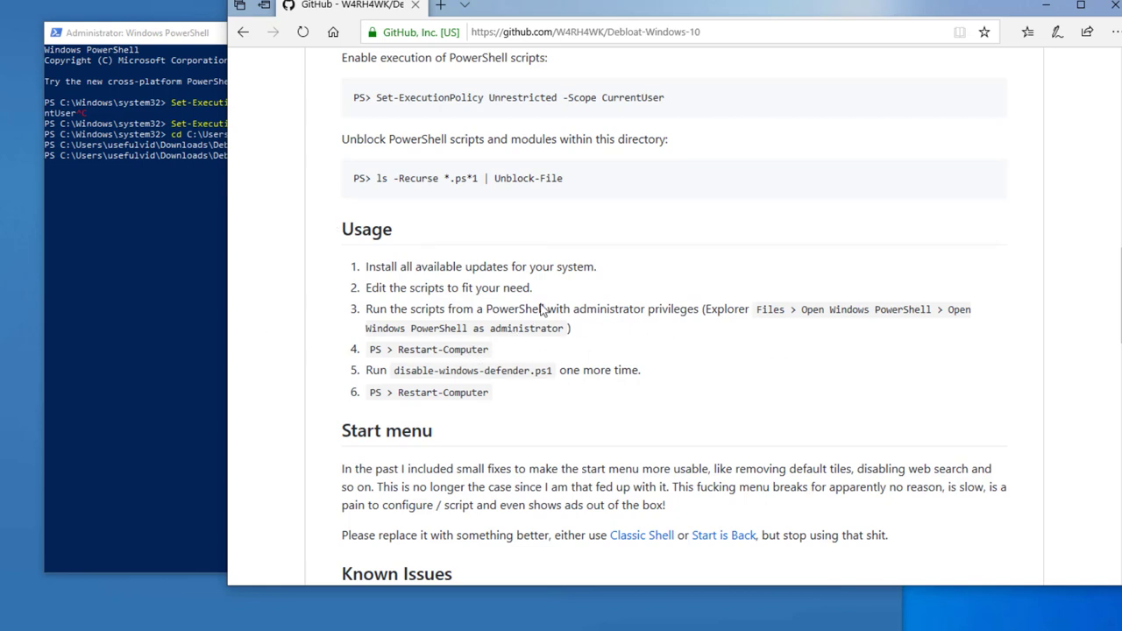
key(super)
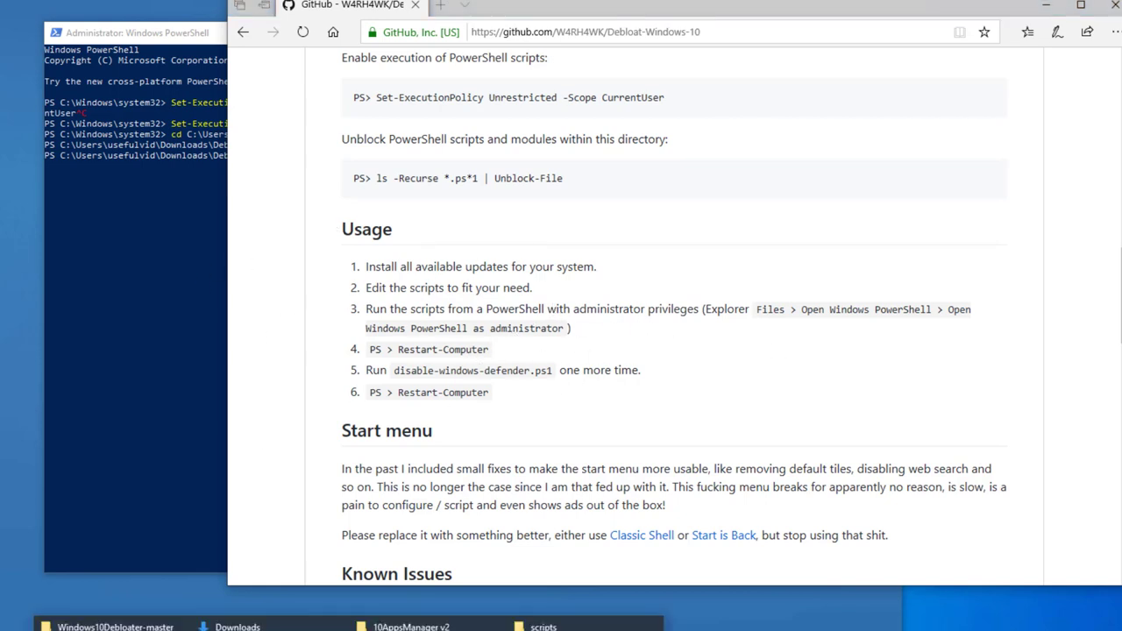
click(544, 626)
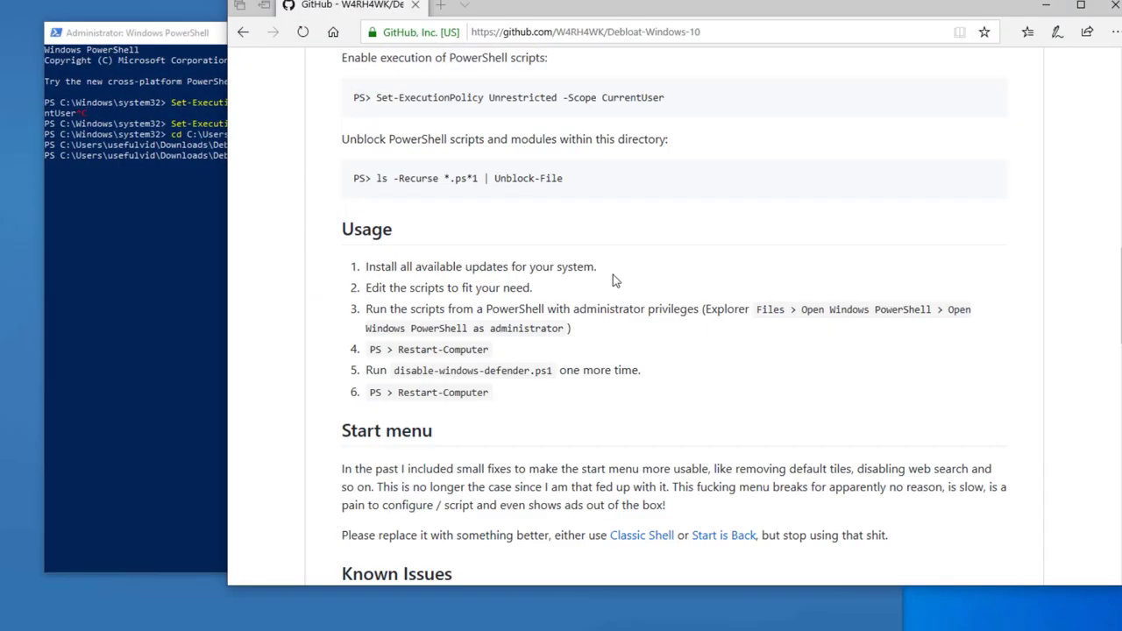
right_click(526, 317)
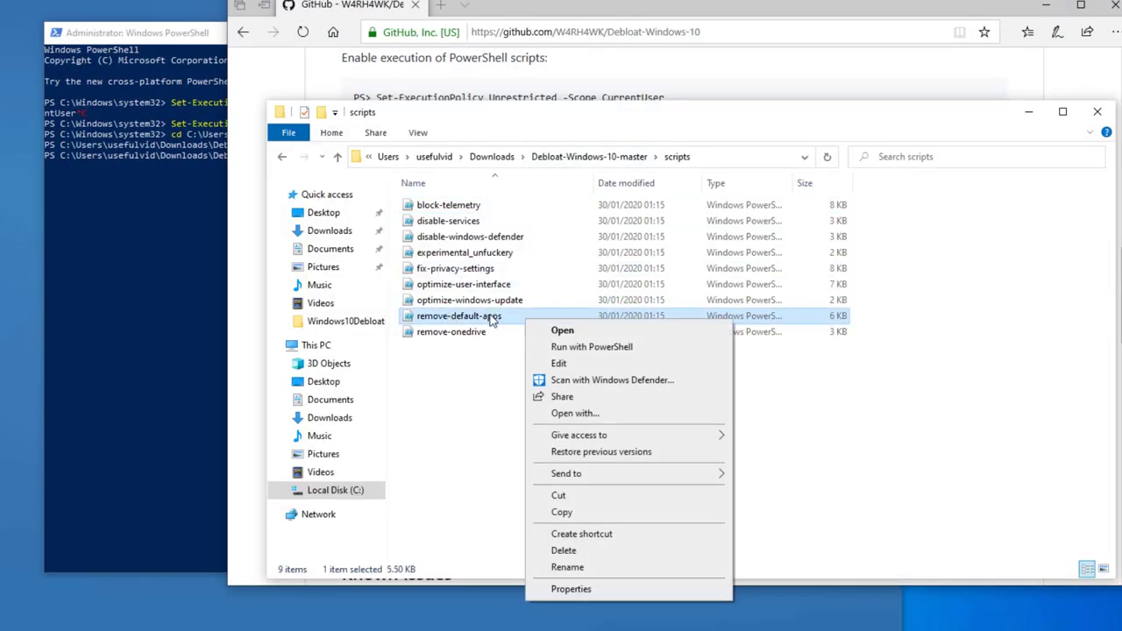
click(559, 363)
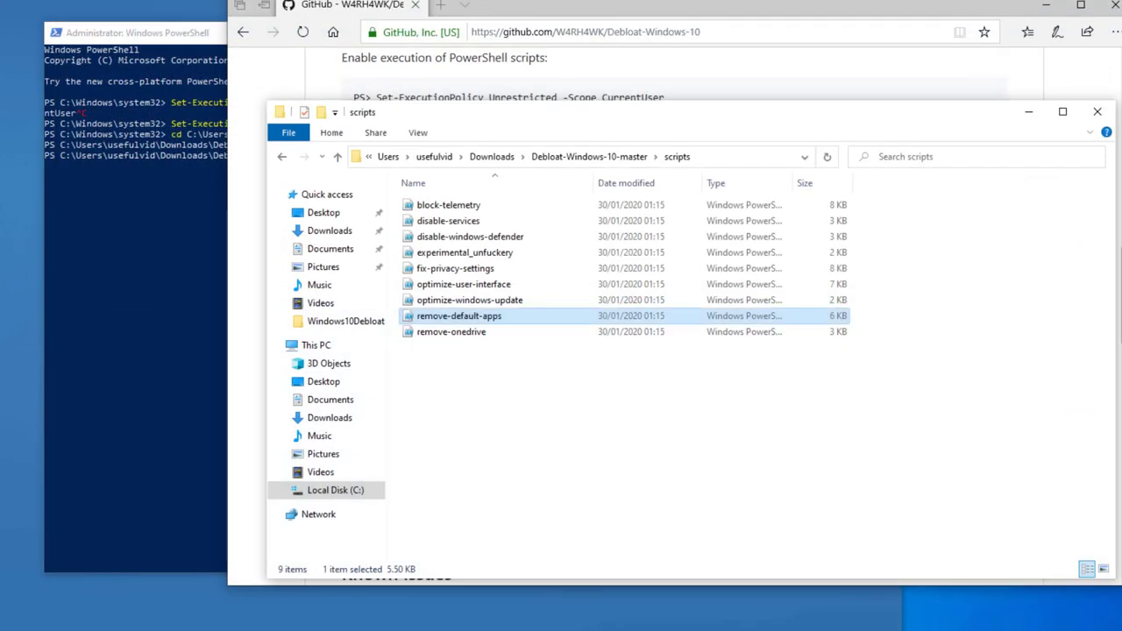
- Run .\remove-default-apps.ps1 in PowerShell and allow the take-own.psm1 and force-mkdir.psm1 modules to run once
click(509, 319)
click(117, 210)
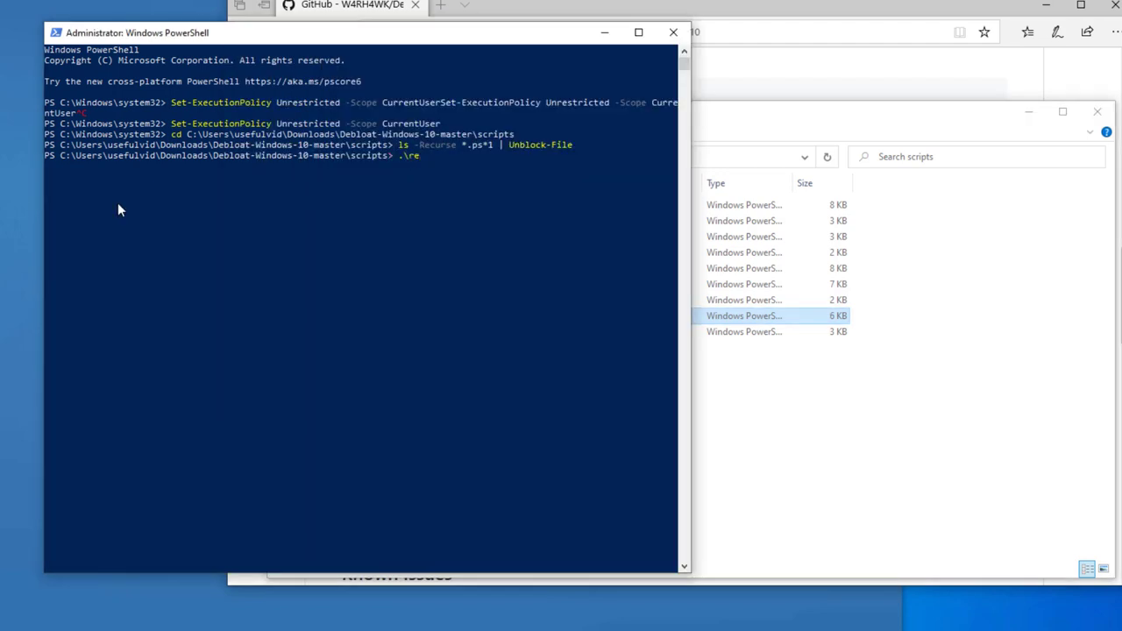
key(Return)
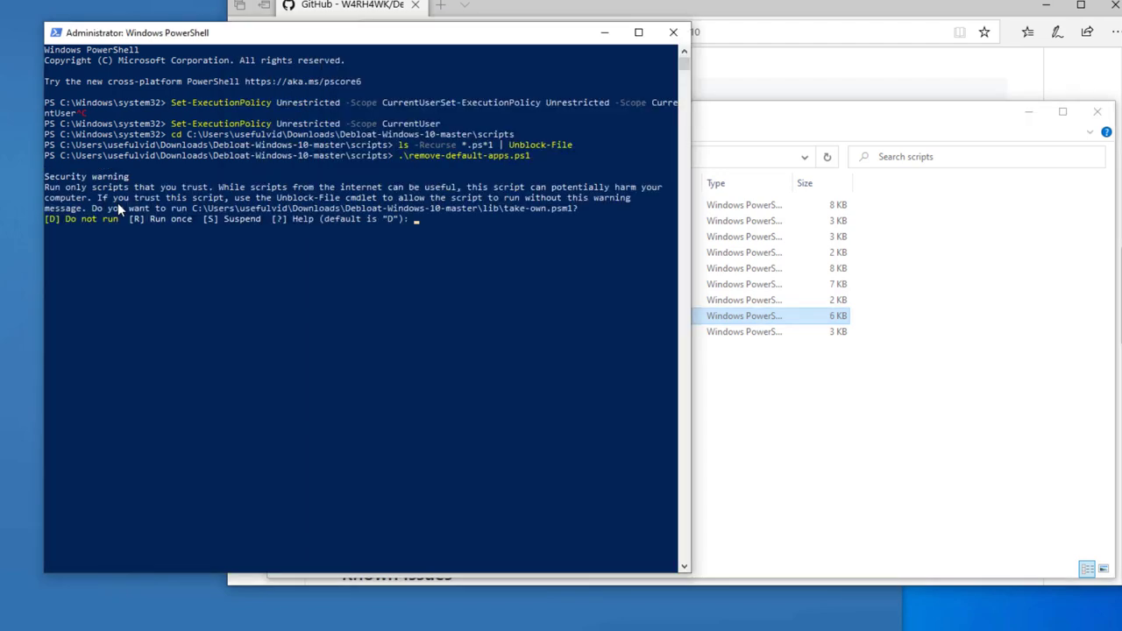
text(R)
key(Return)
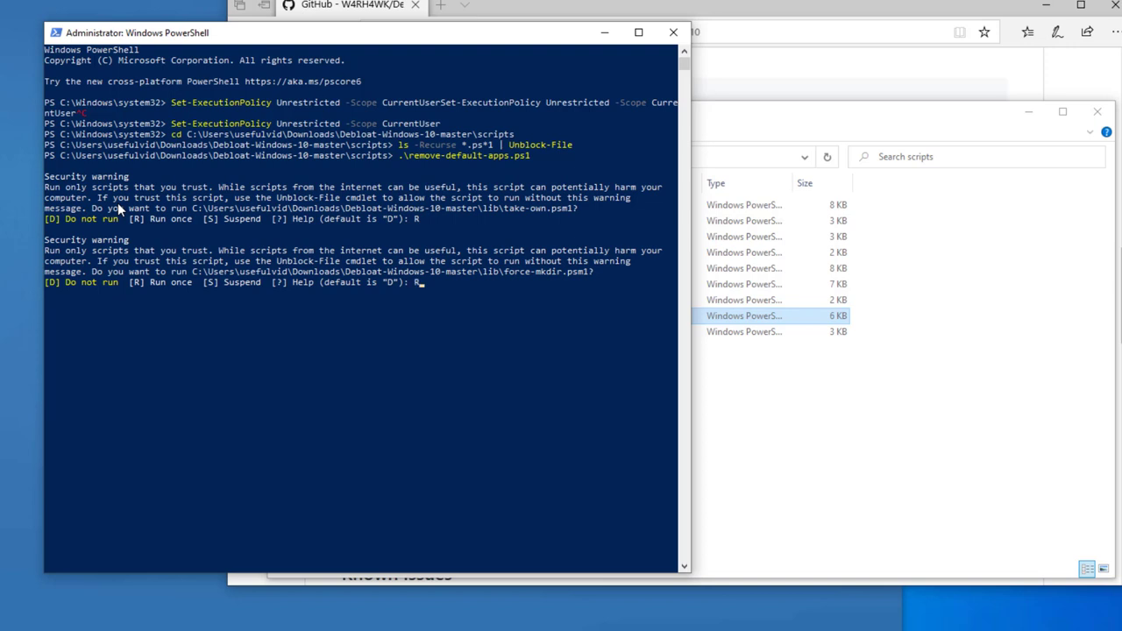
text(R)
key(Return)
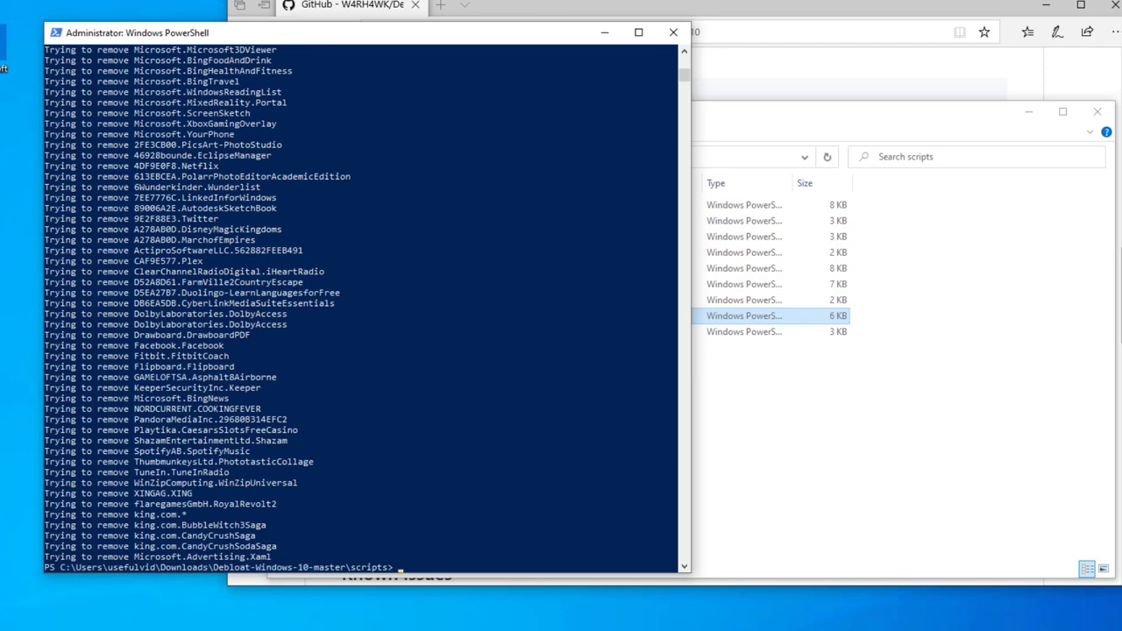
- Examine the Start menu's app list and tiles for remaining preinstalled apps, and open Microsoft Edge
key(super)
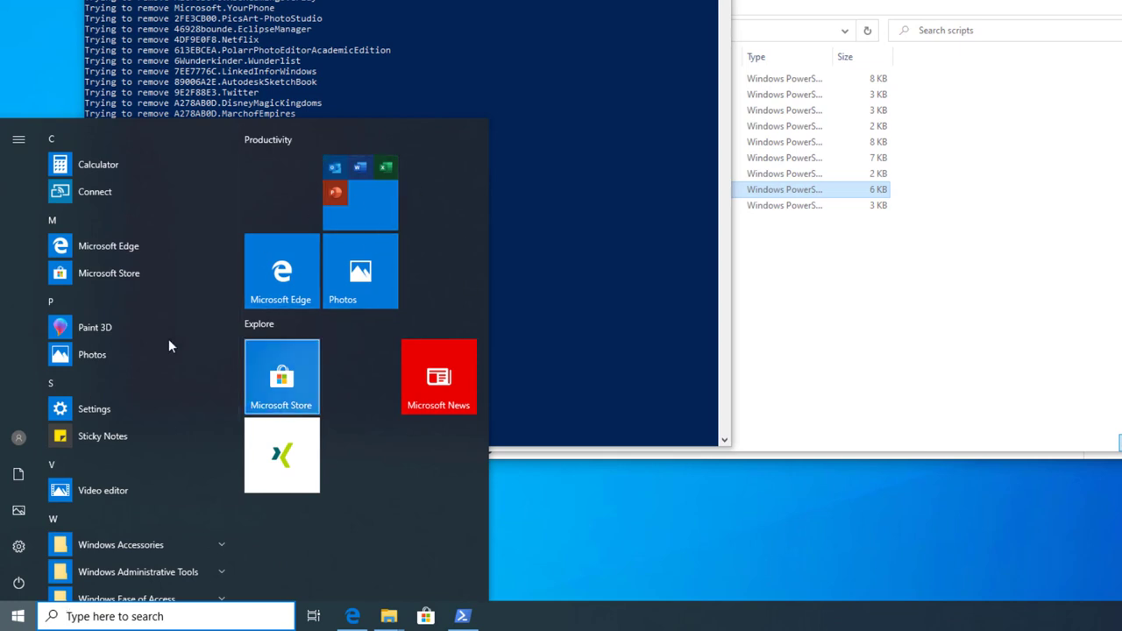
scroll(130, 322, down, 3)
scroll(173, 405, up, 3)
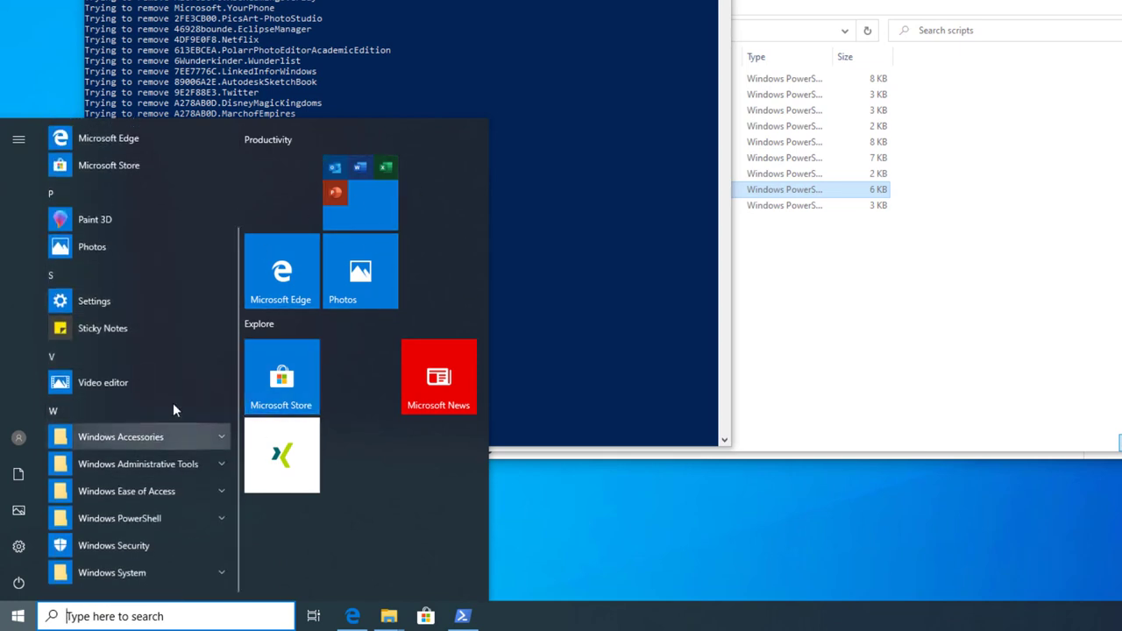
scroll(172, 405, down, 3)
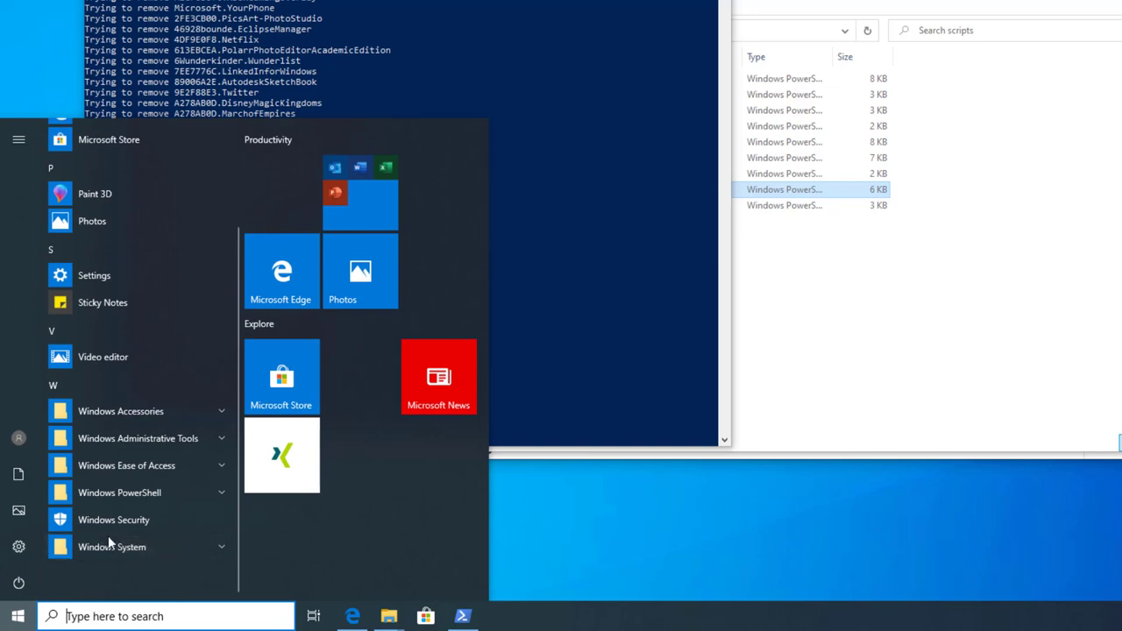
right_click(430, 409)
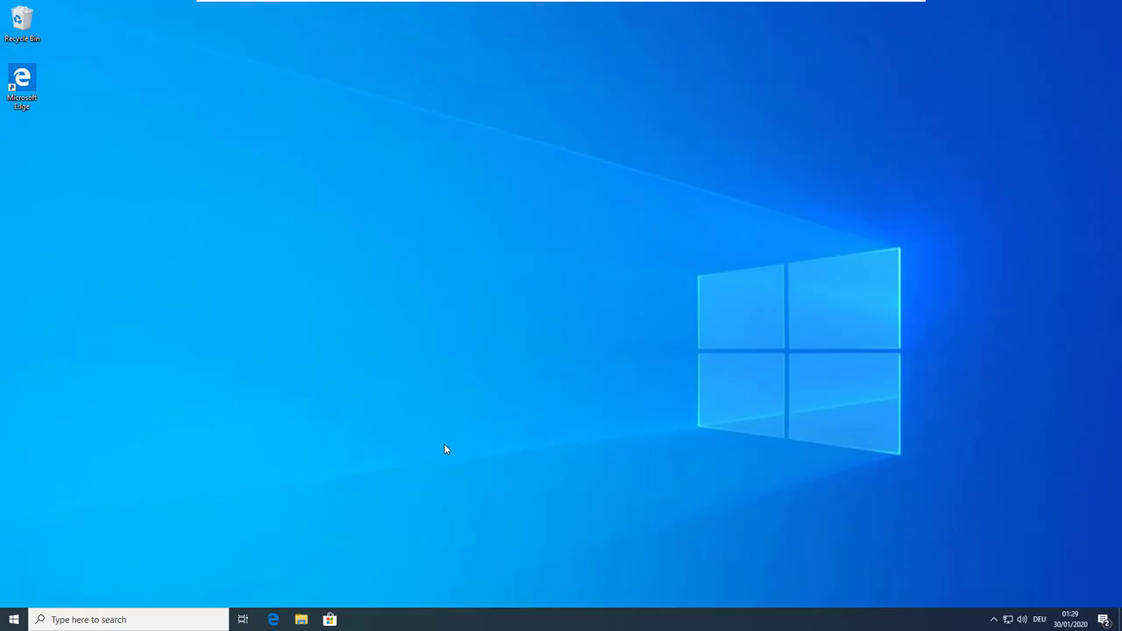
key(super)
key(super)
click(273, 620)
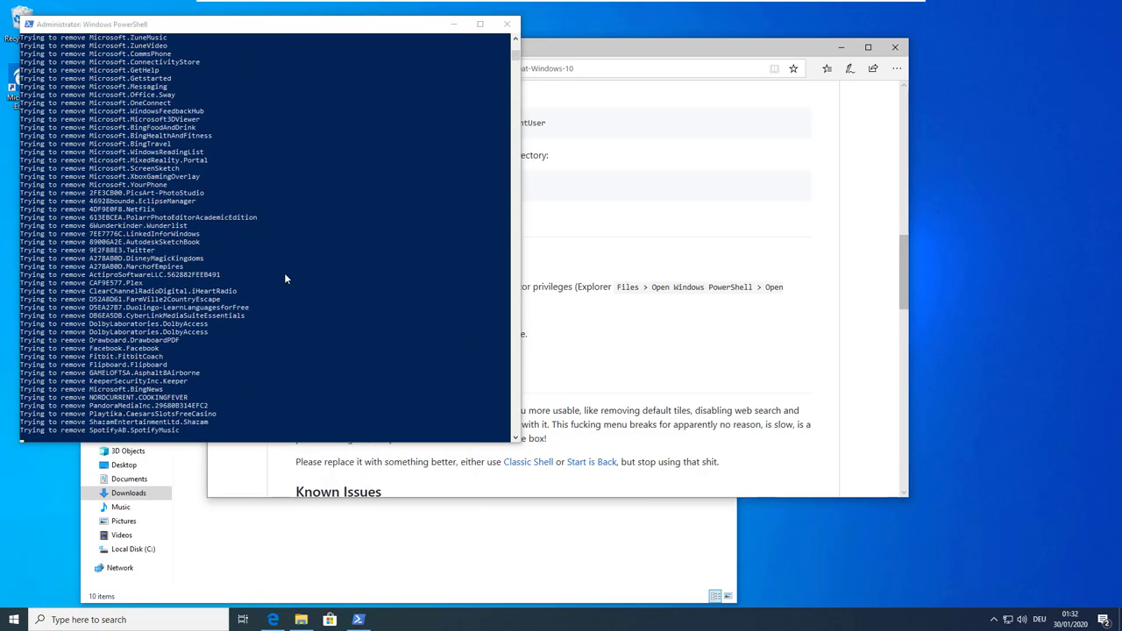
- Uninstall the Microsoft News and XING apps through their Start menu tiles
key(super)
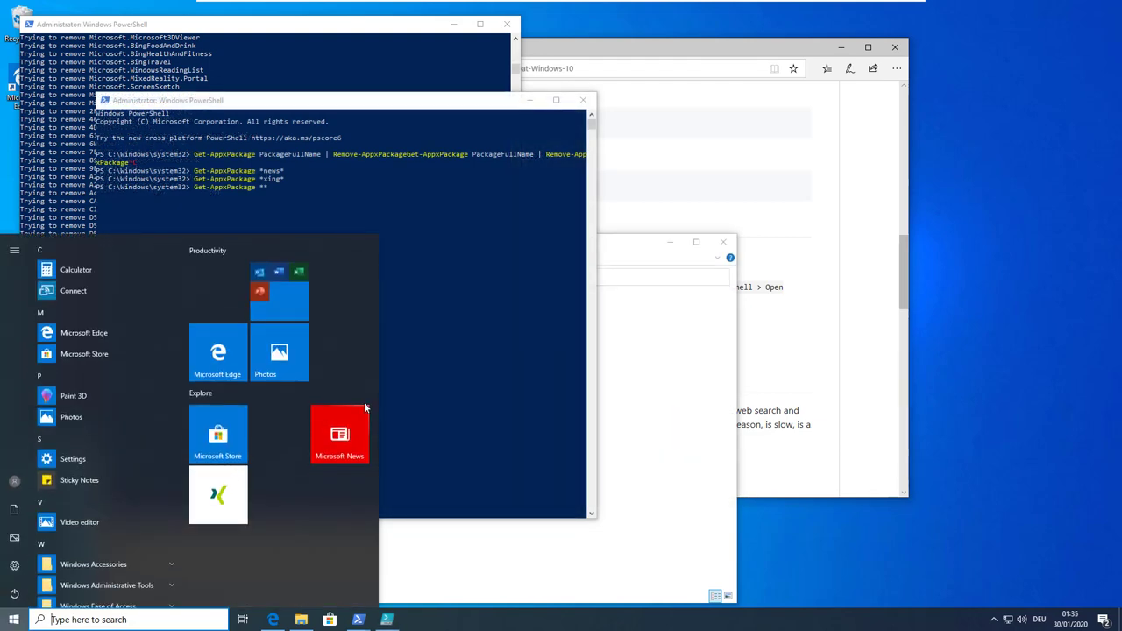
right_click(347, 434)
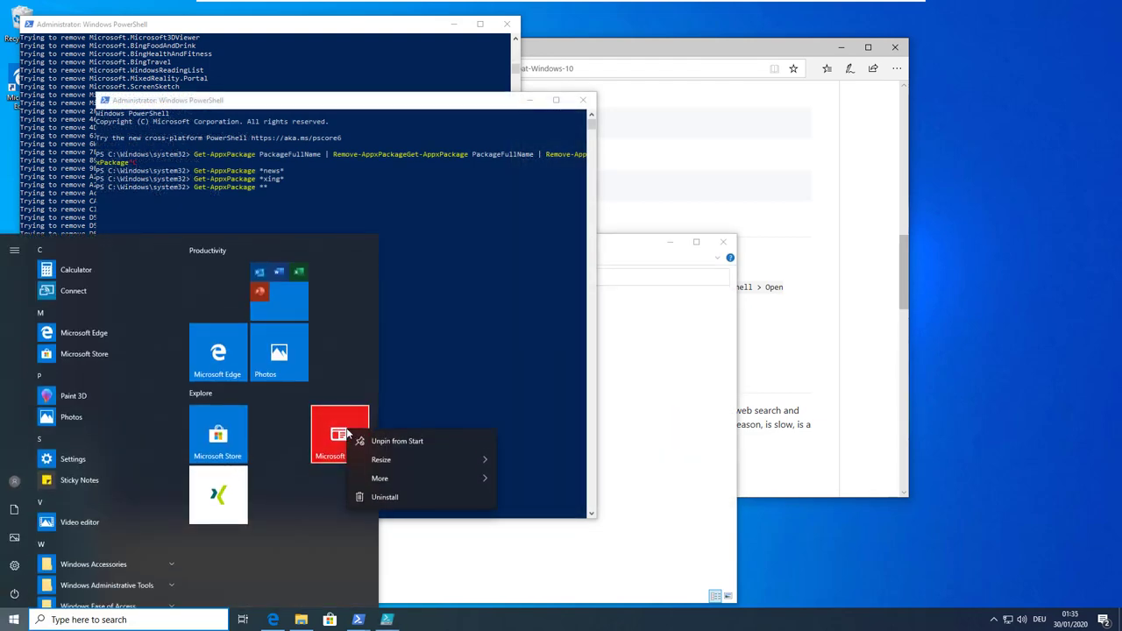
click(398, 496)
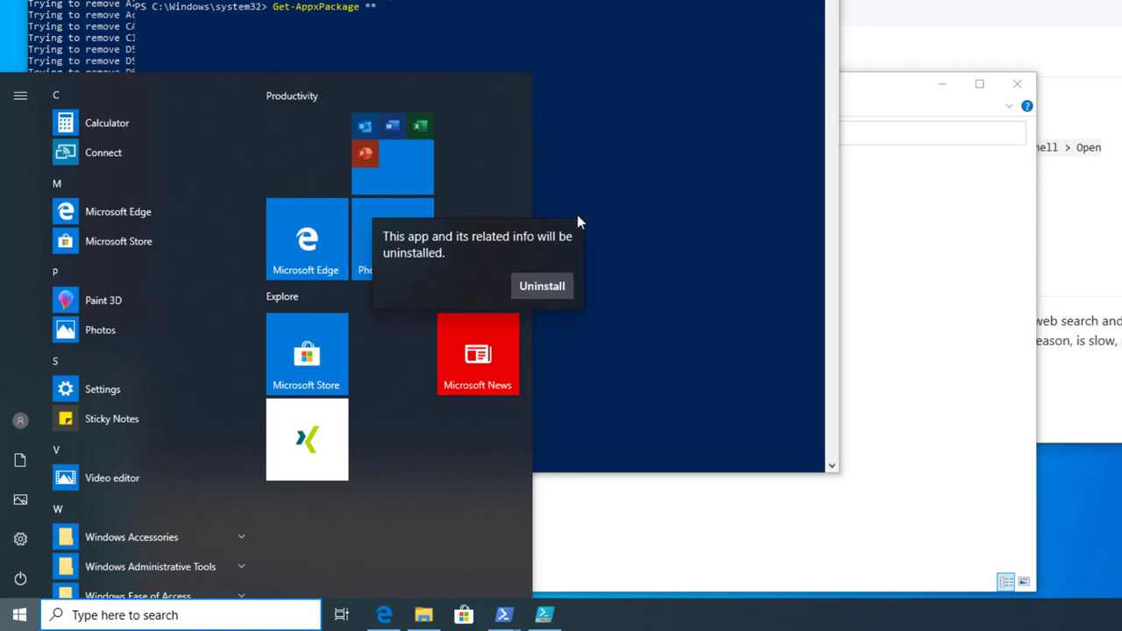
click(549, 283)
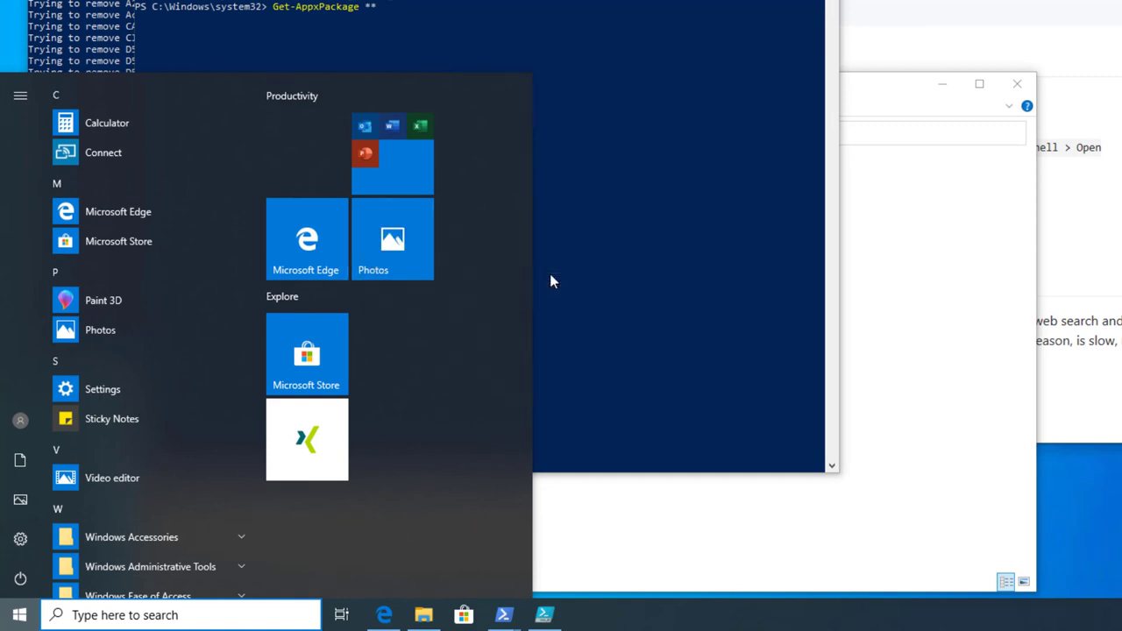
right_click(280, 457)
click(347, 540)
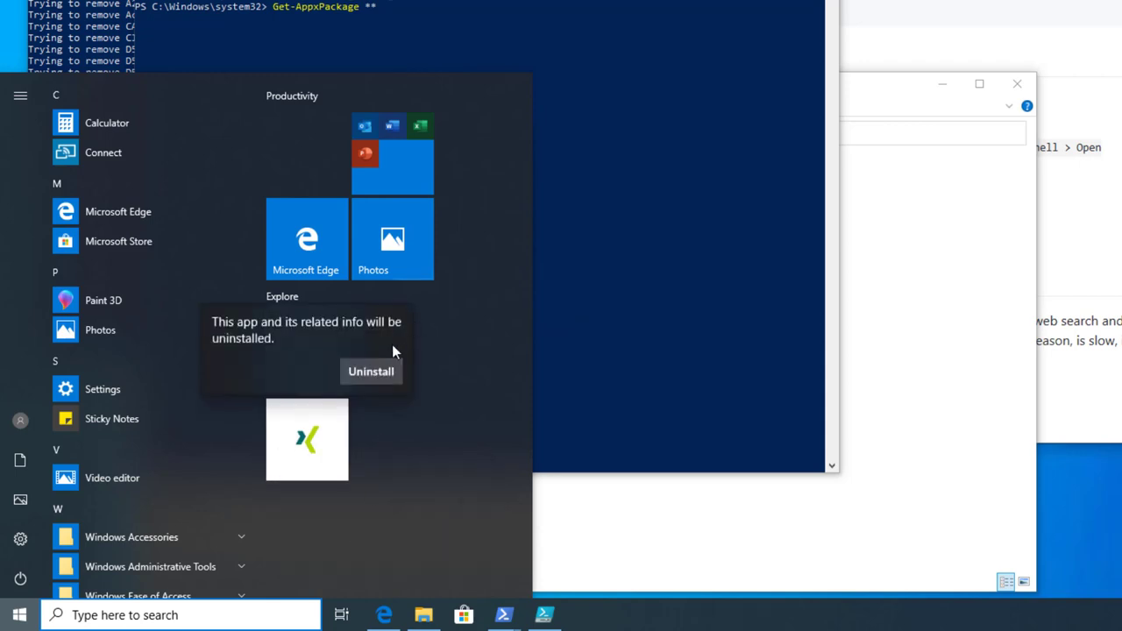
click(377, 372)
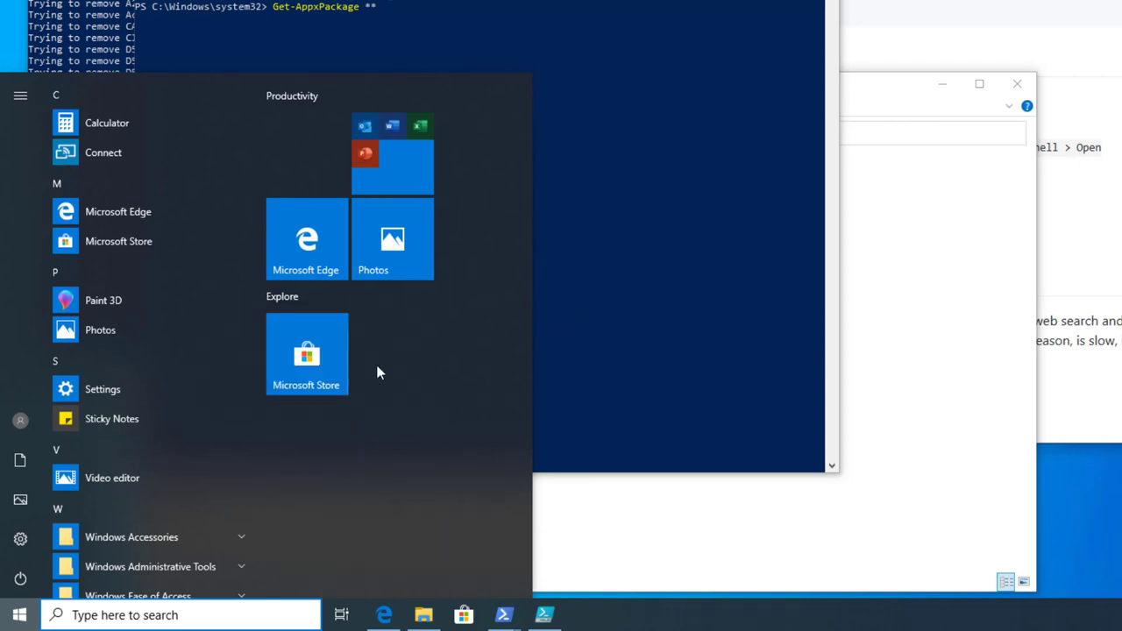
- Check the options of the Microsoft Store tile and query its packages in PowerShell with Get-AppxPackage *store*
right_click(299, 377)
click(401, 318)
click(668, 128)
text(store*)
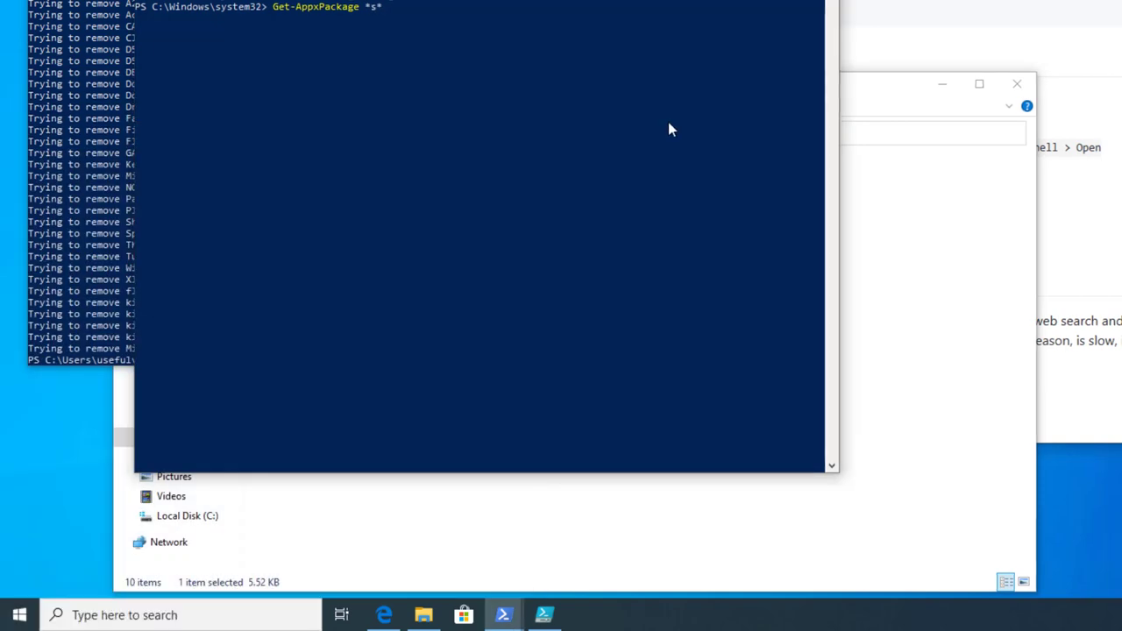
key(Return)
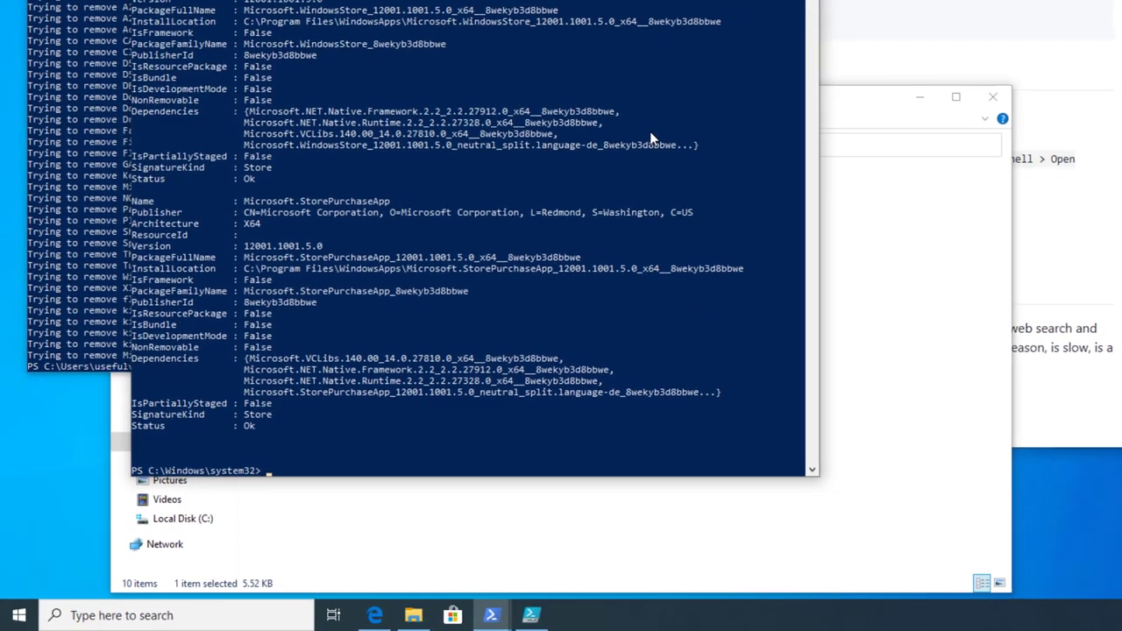
- Look through the remaining apps in the Start menu, launch Paint 3D and close it again
click(17, 616)
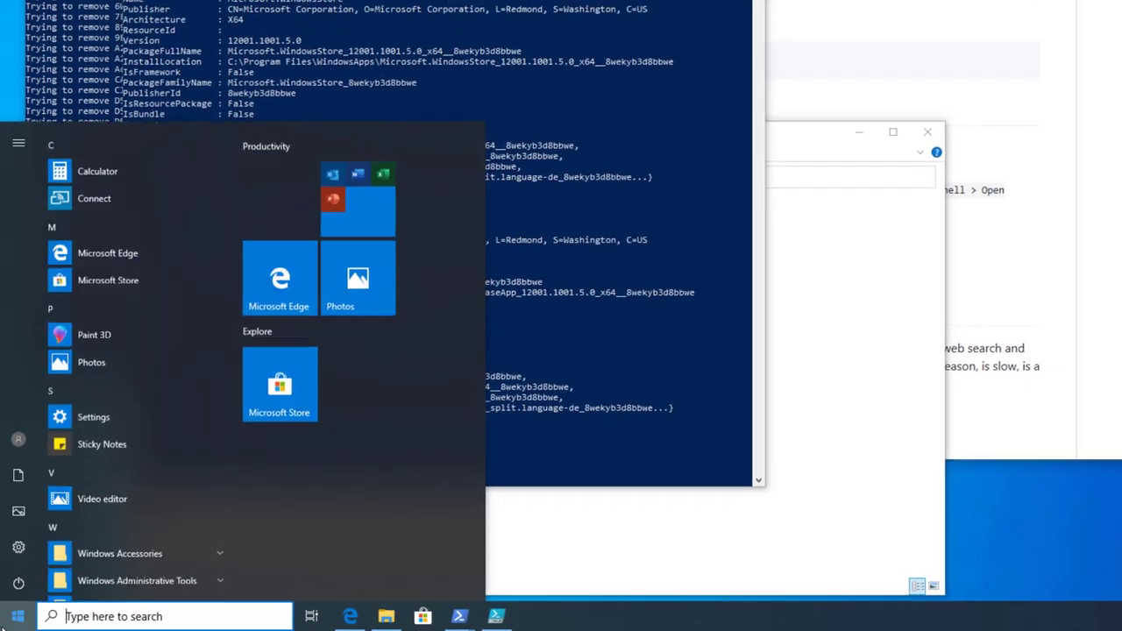
scroll(207, 428, down, 3)
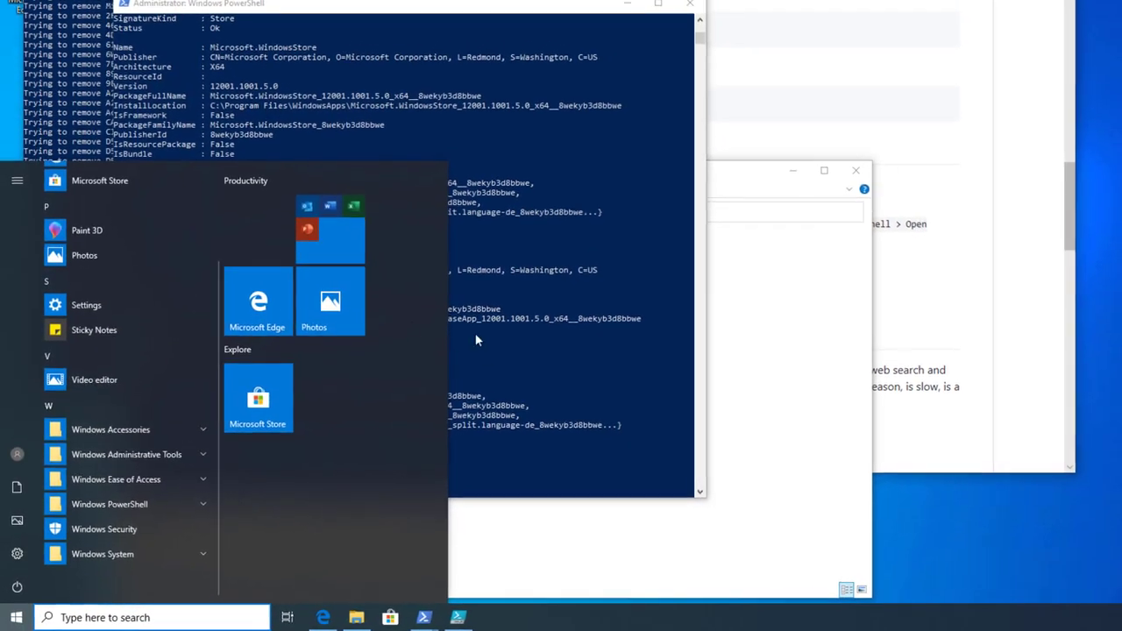
scroll(154, 282, up, 3)
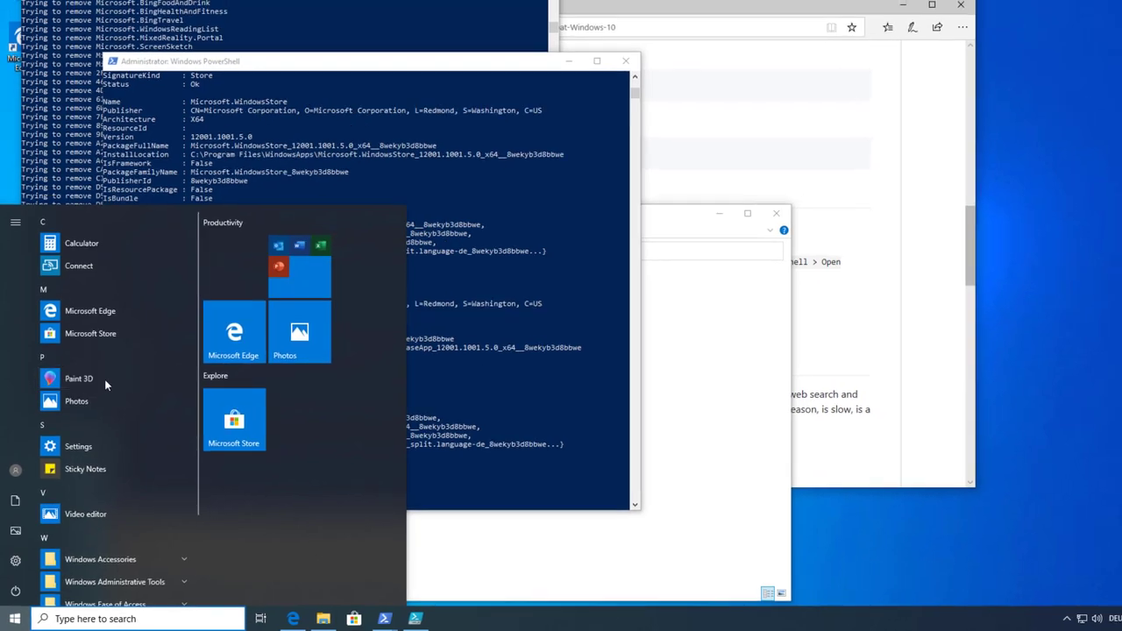
click(105, 379)
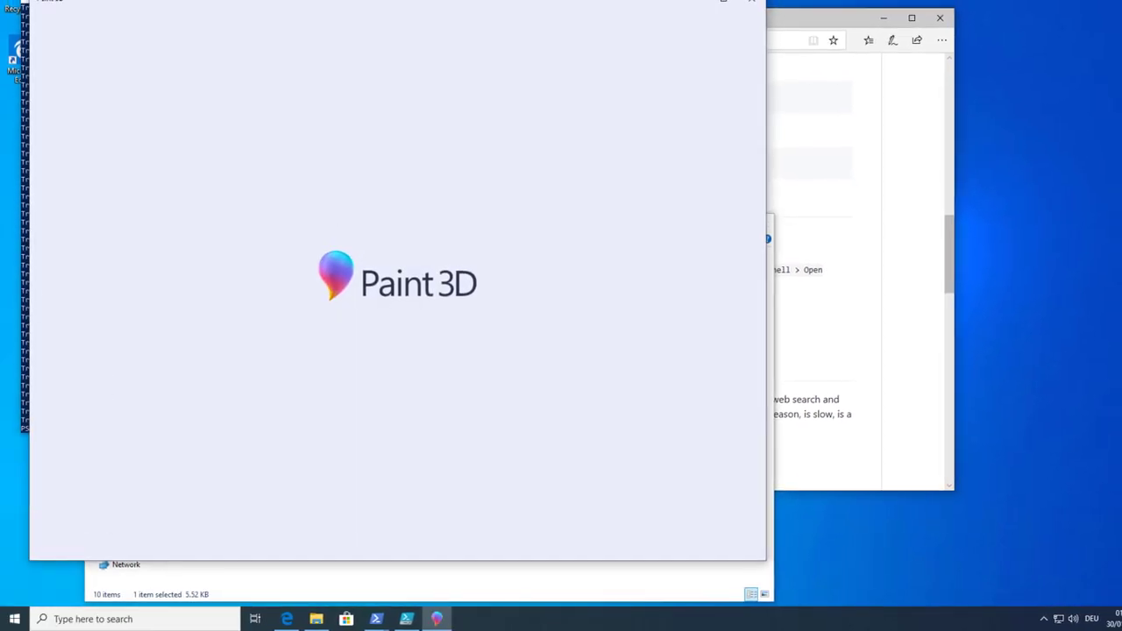
click(751, 1)
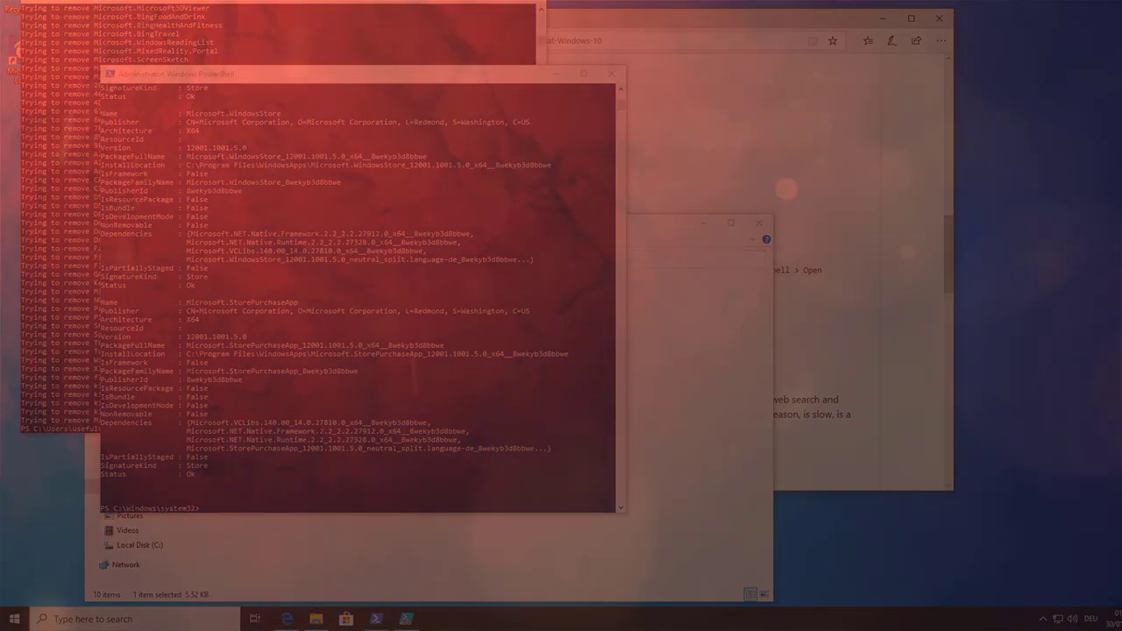